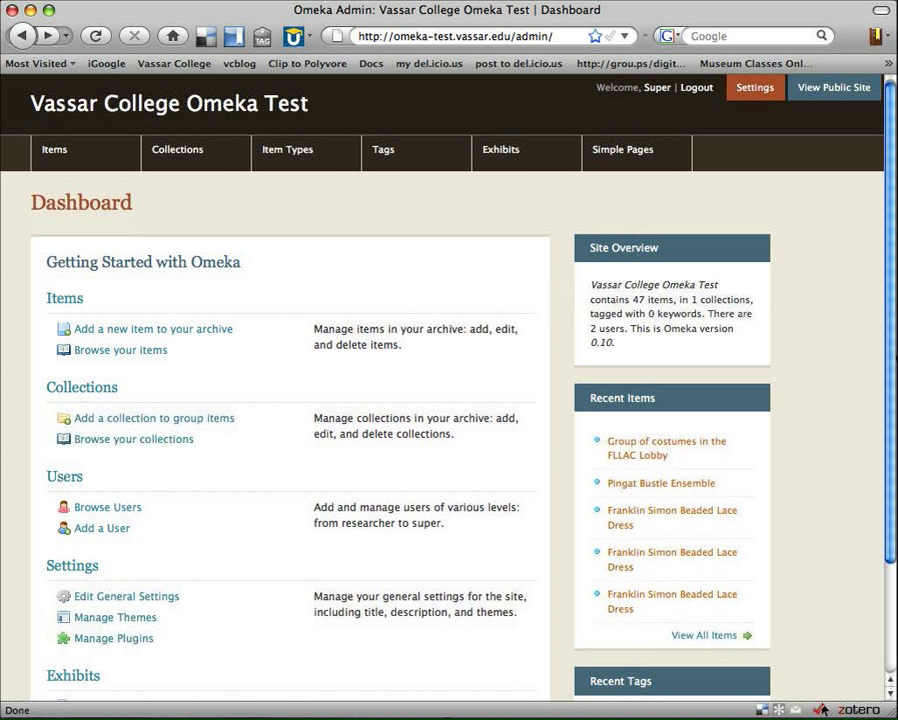
Open the form for creating an exhibit from the dashboard and look through its metadata fields
scroll(449, 400, down, 1)
scroll(77, 603, down, 3)
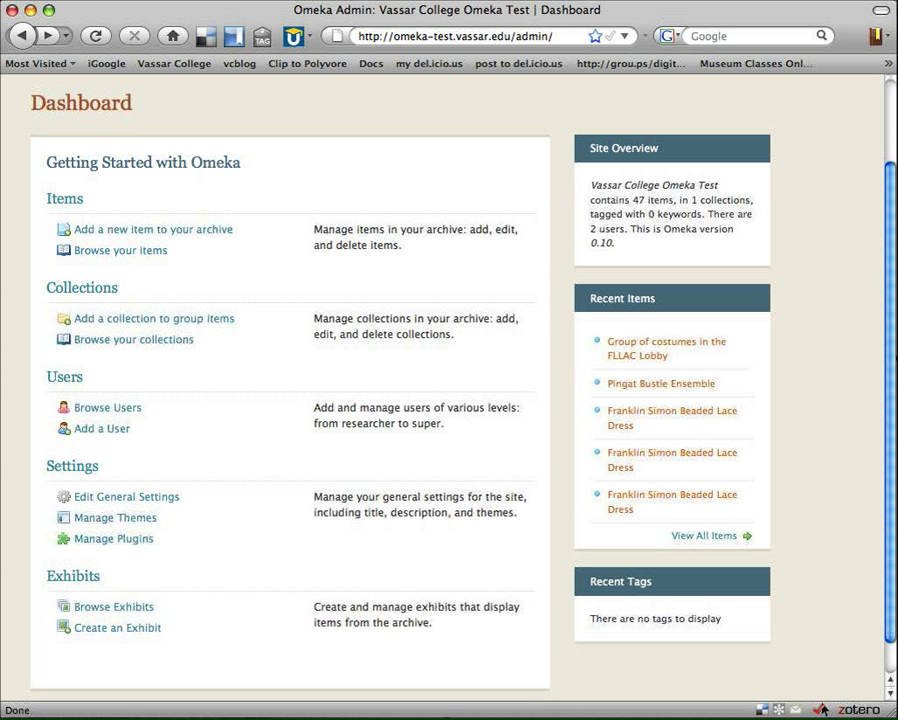
scroll(77, 603, up, 1)
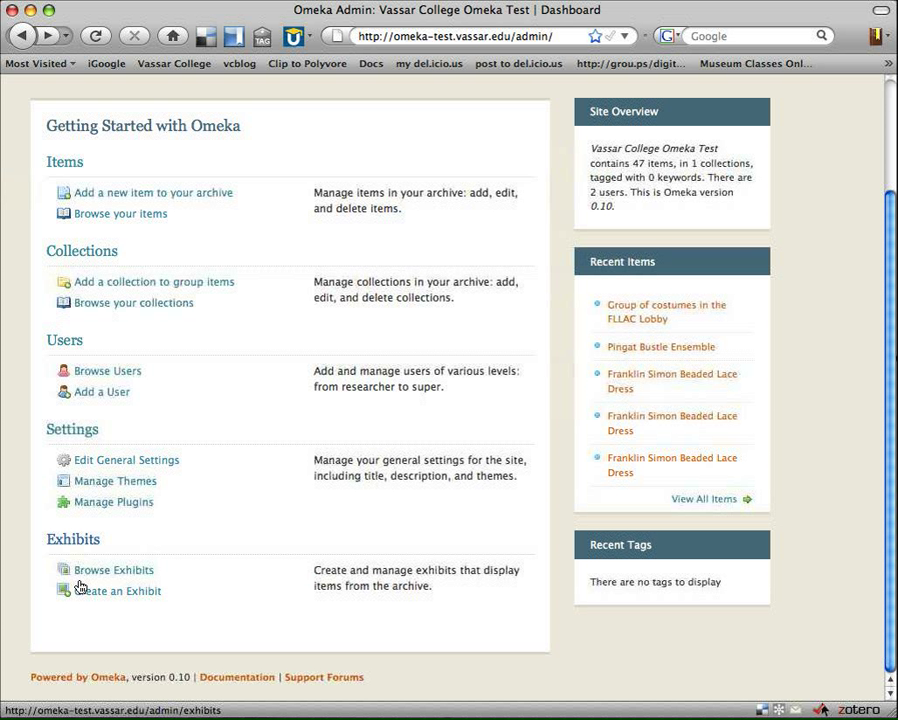
click(114, 638)
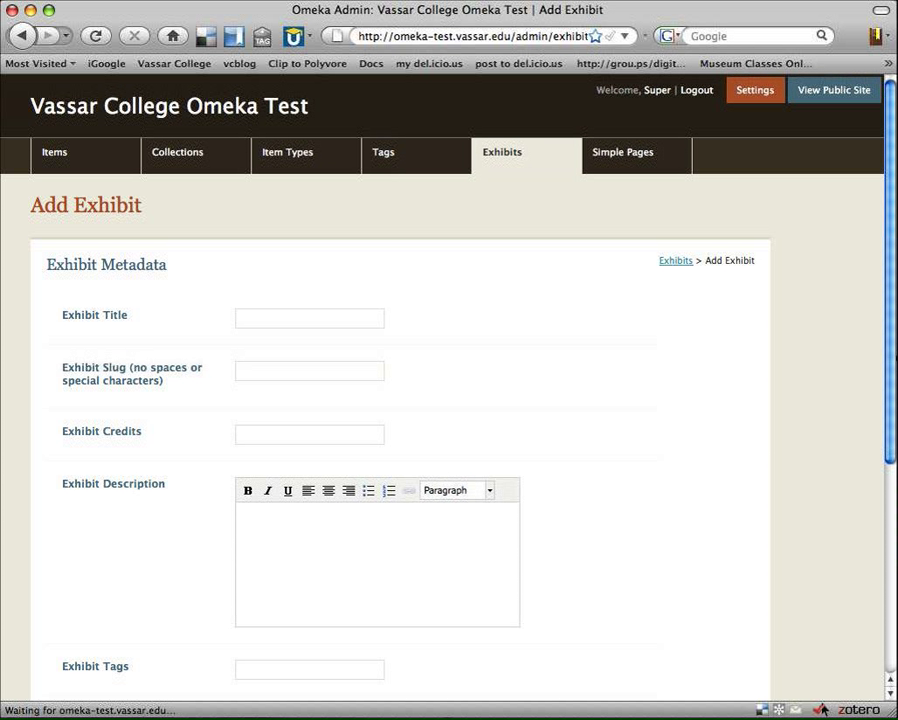
scroll(449, 400, down, 3)
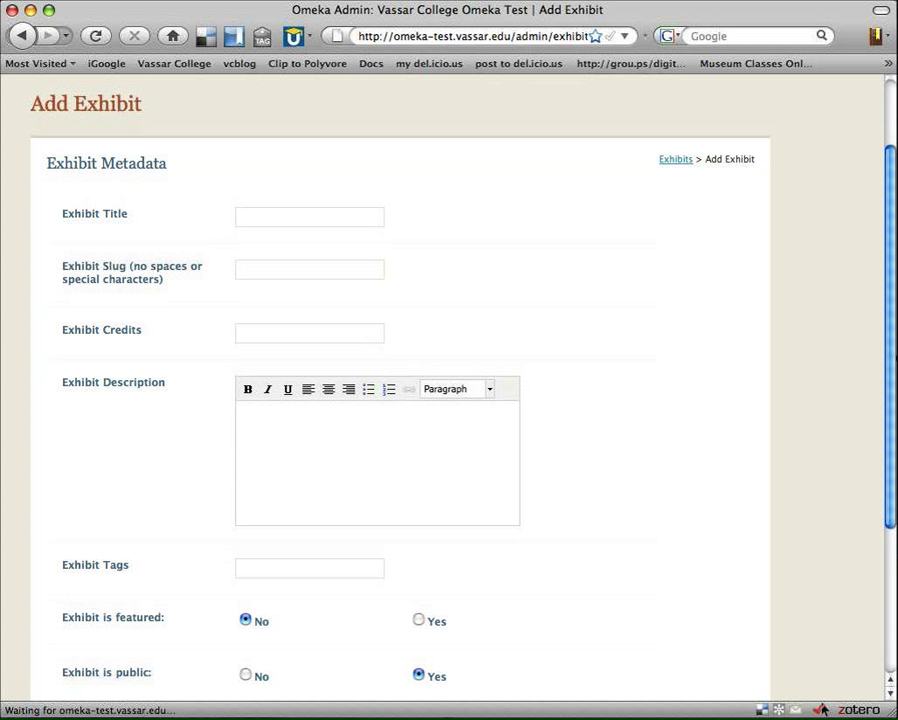
scroll(449, 400, down, 5)
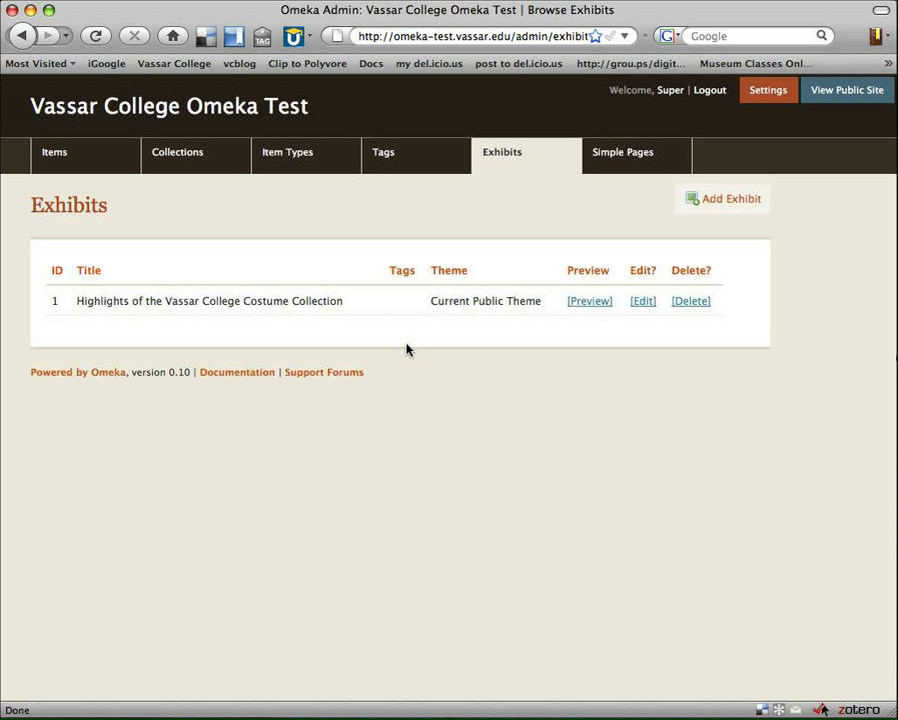
Open the Highlights of the Vassar College Costume Collection exhibit for editing and go into its 19th Century section
click(664, 346)
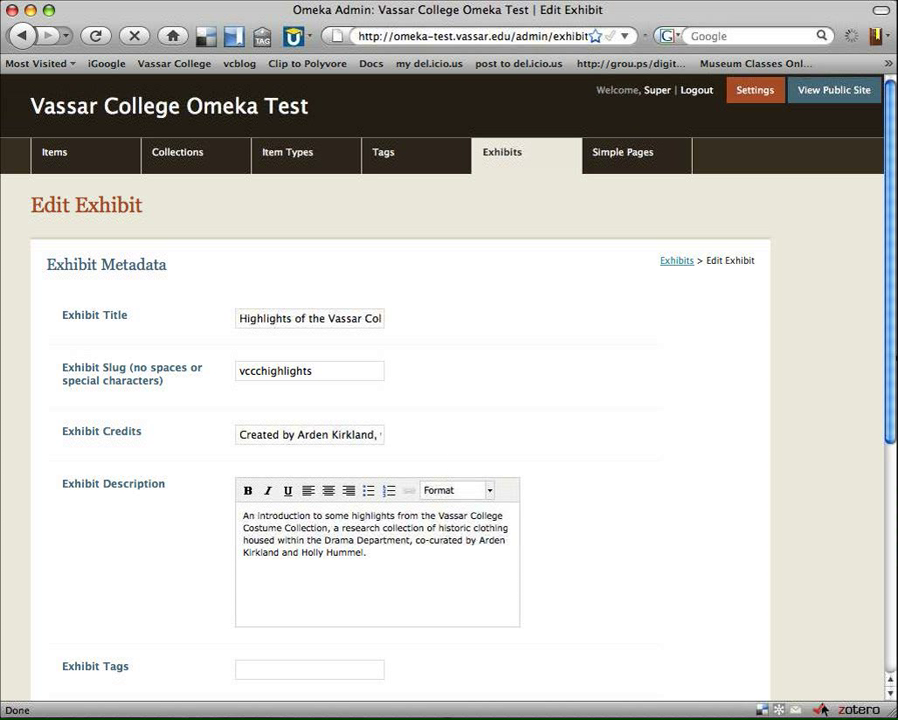
scroll(449, 400, down, 2)
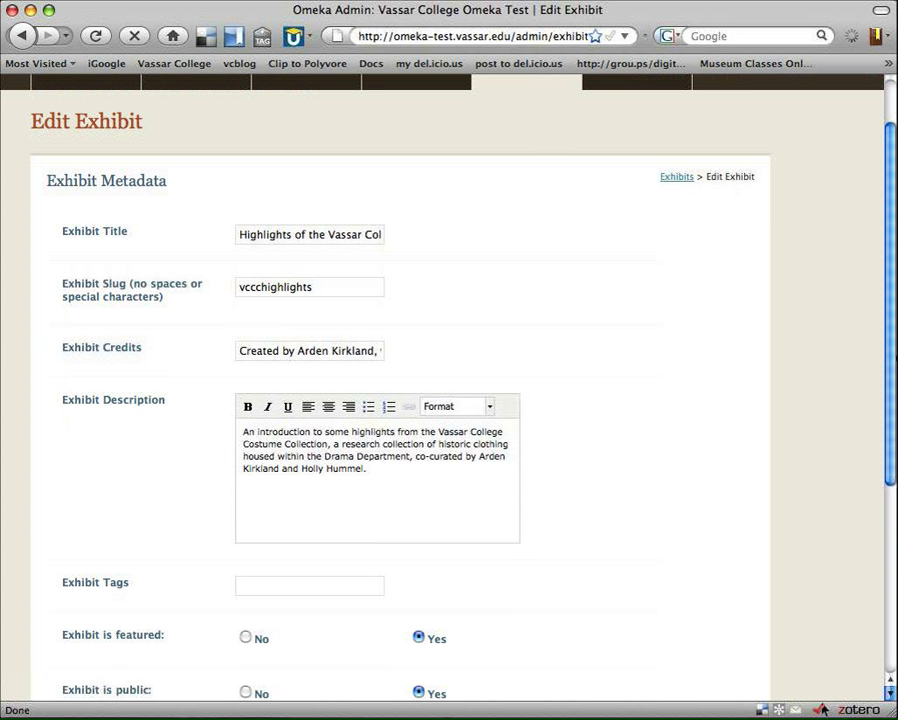
scroll(449, 400, down, 6)
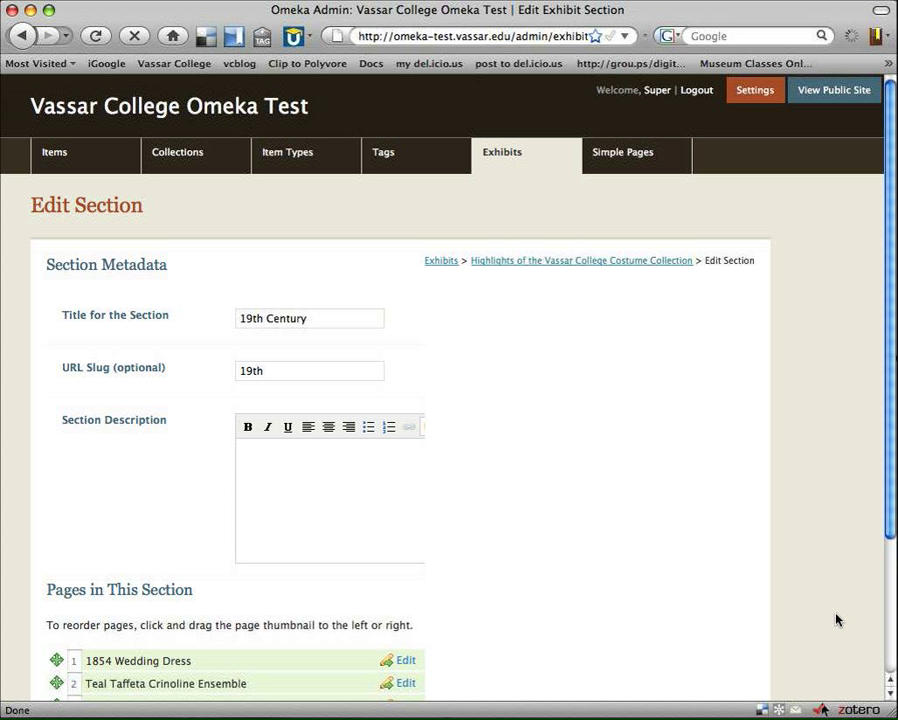
Open the Teal Taffeta Crinoline Ensemble page of the 19th Century section for editing
scroll(449, 400, down, 3)
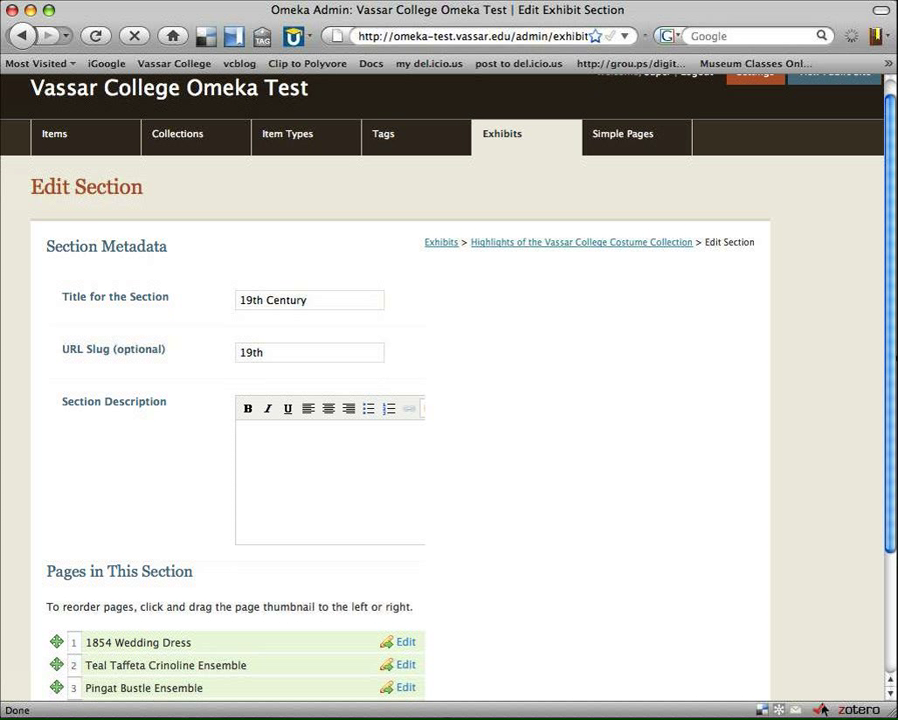
scroll(449, 400, down, 2)
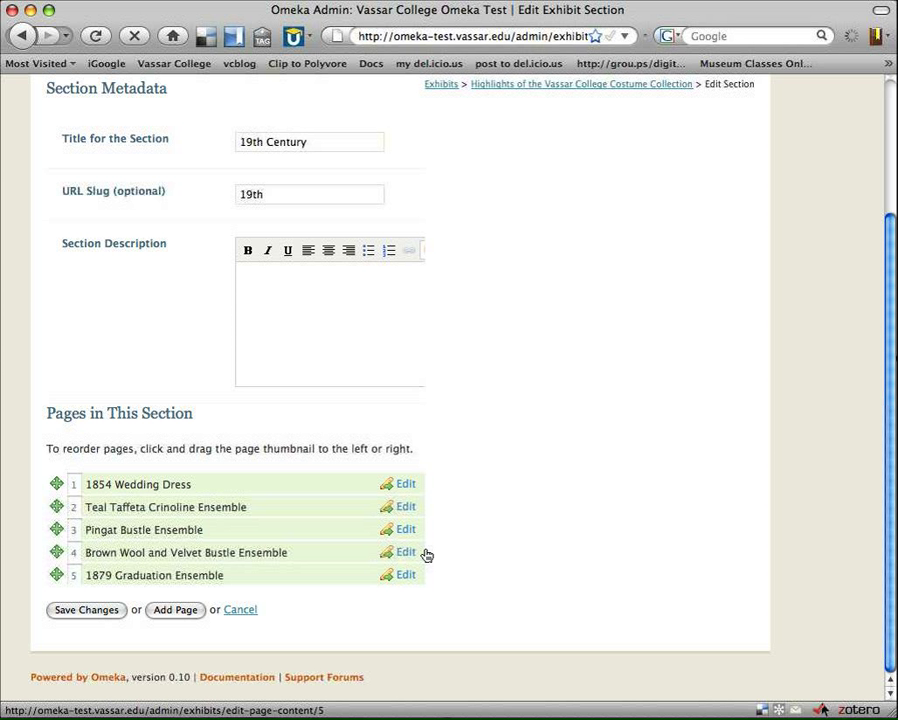
click(425, 553)
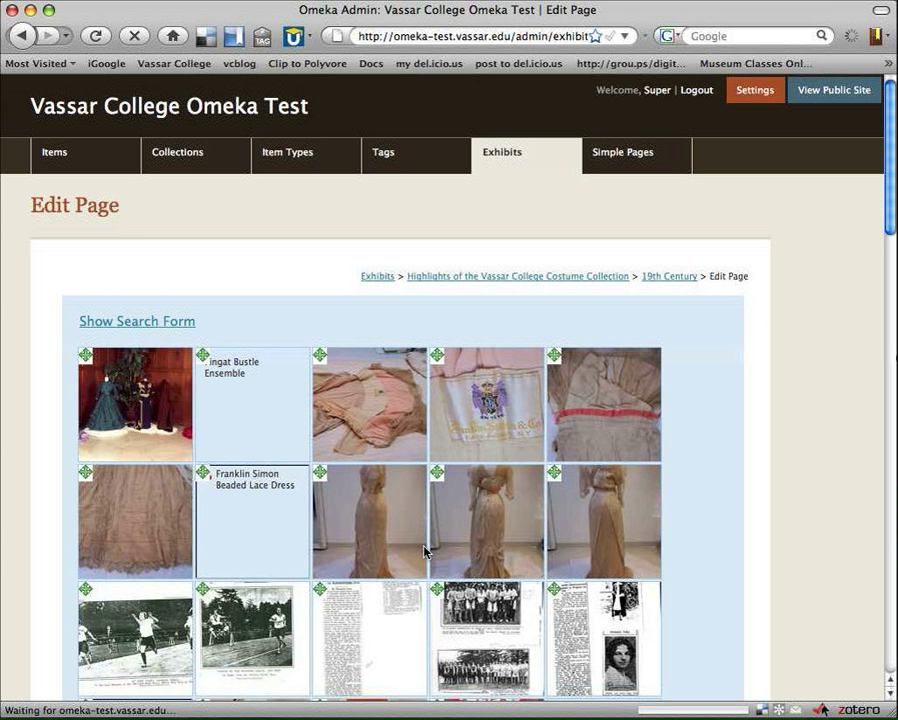
Look through the archive items available for the page, and examine its metadata and gallery slots
scroll(425, 553, down, 2)
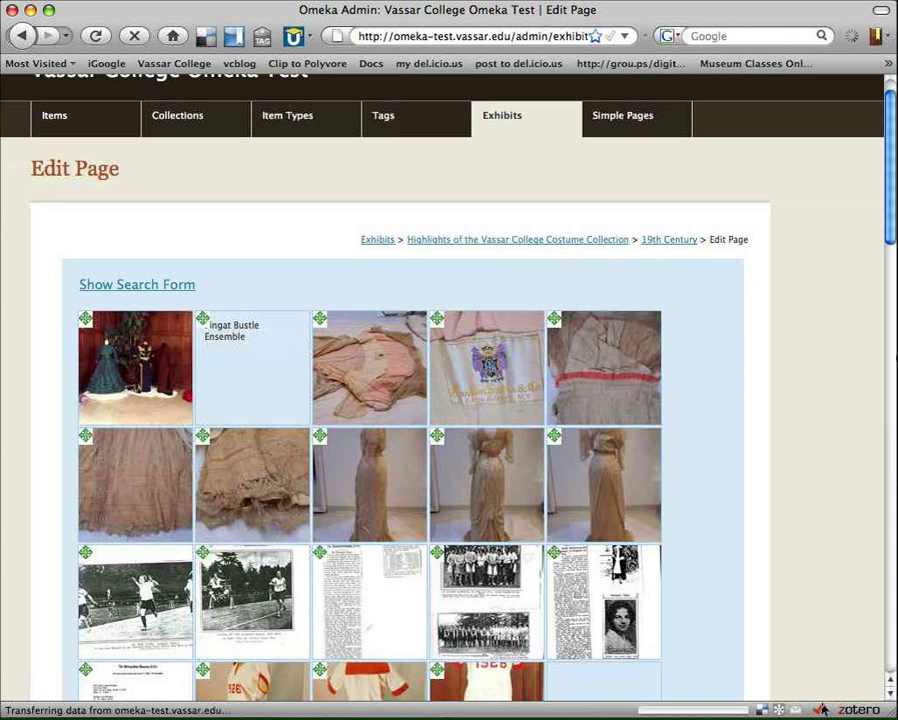
scroll(449, 400, down, 2)
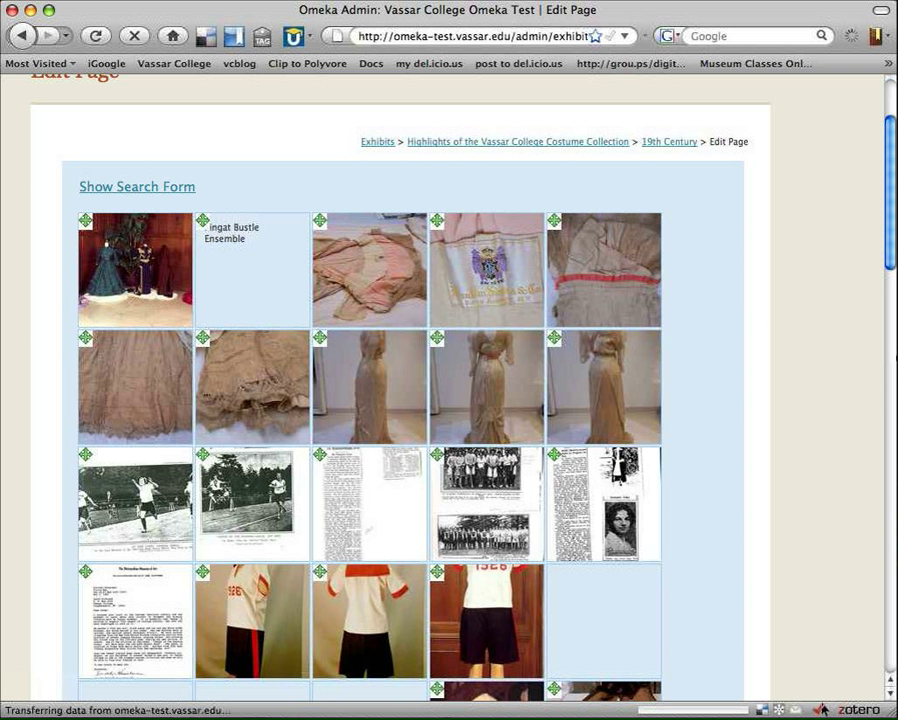
scroll(450, 400, up, 3)
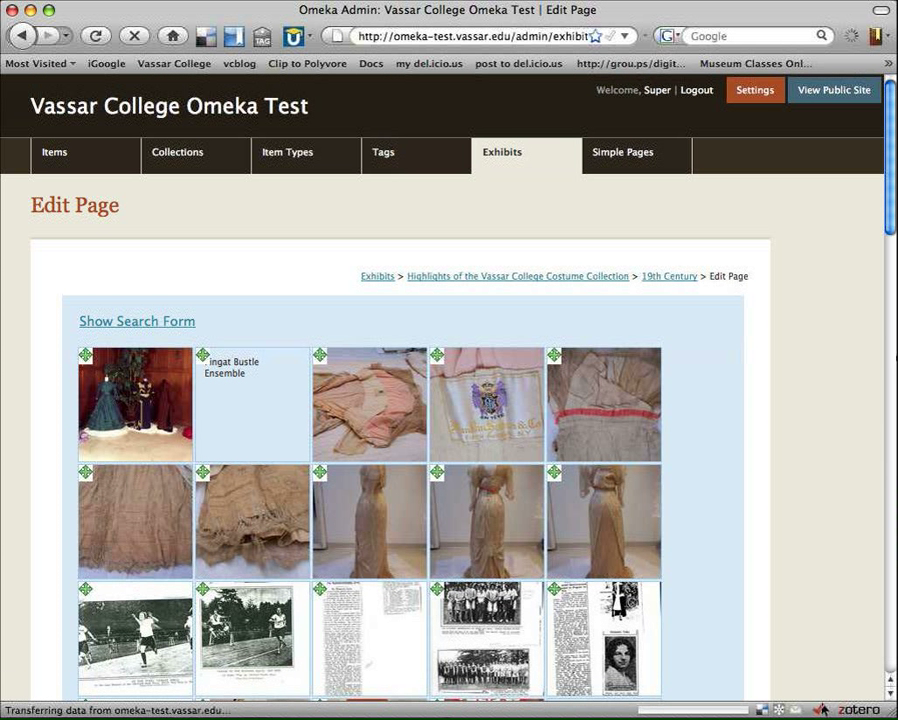
scroll(450, 400, down, 3)
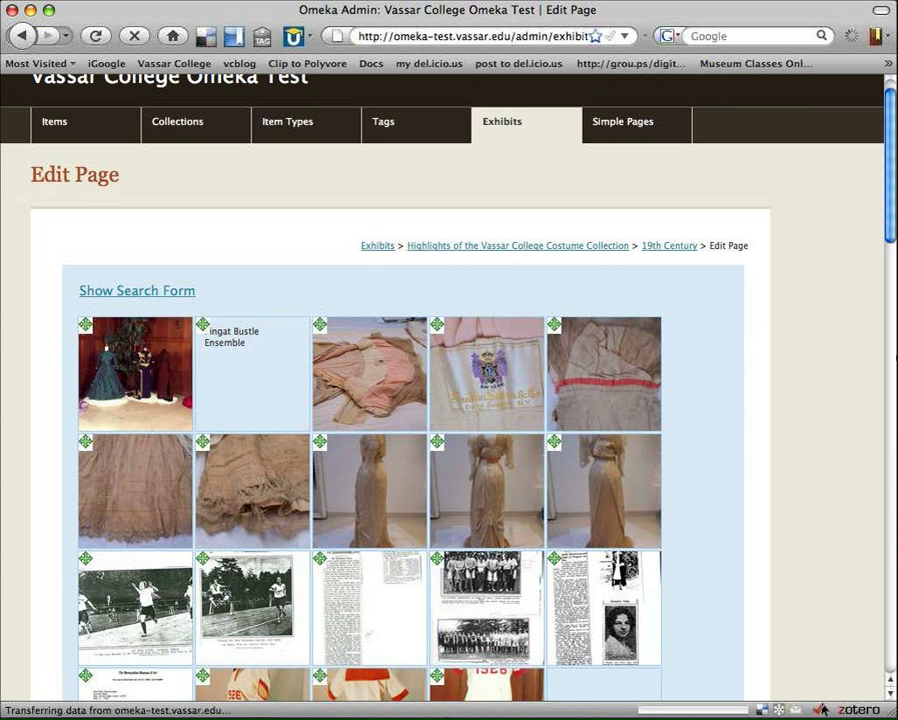
scroll(450, 400, down, 5)
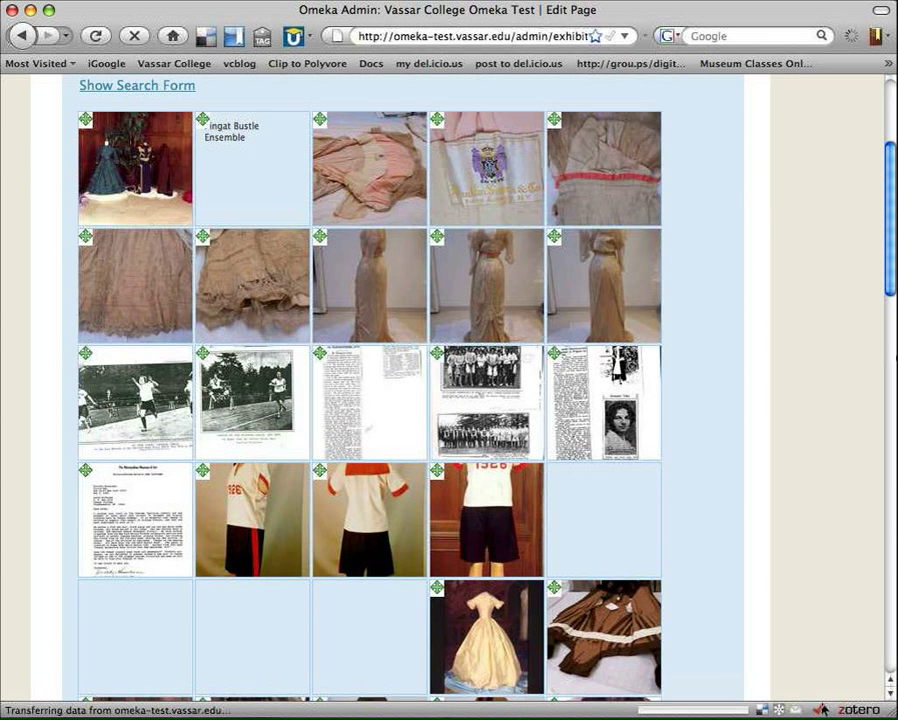
scroll(410, 390, down, 4)
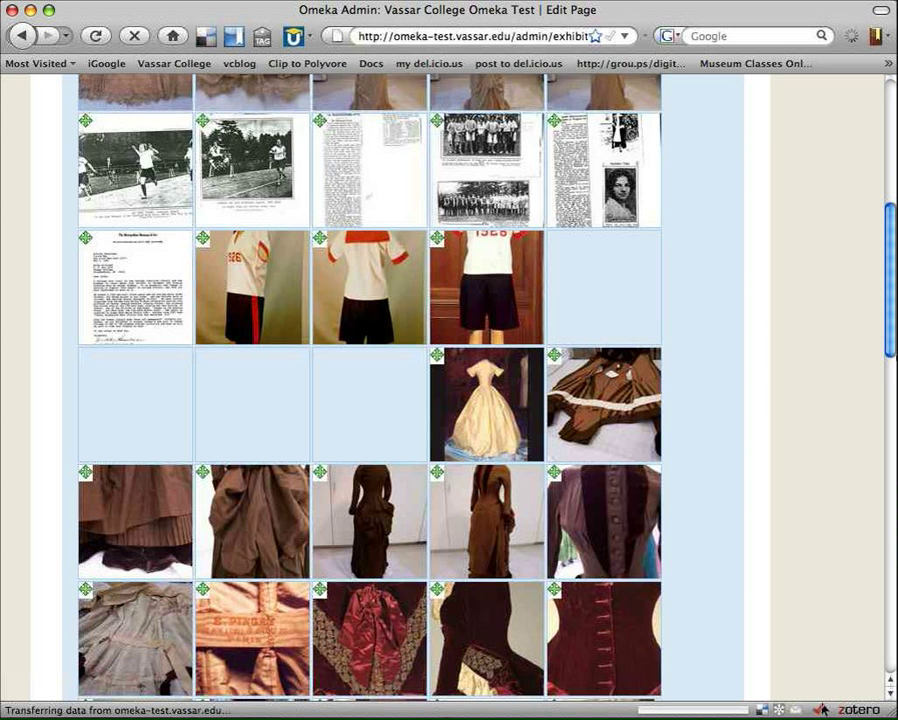
scroll(450, 400, down, 2)
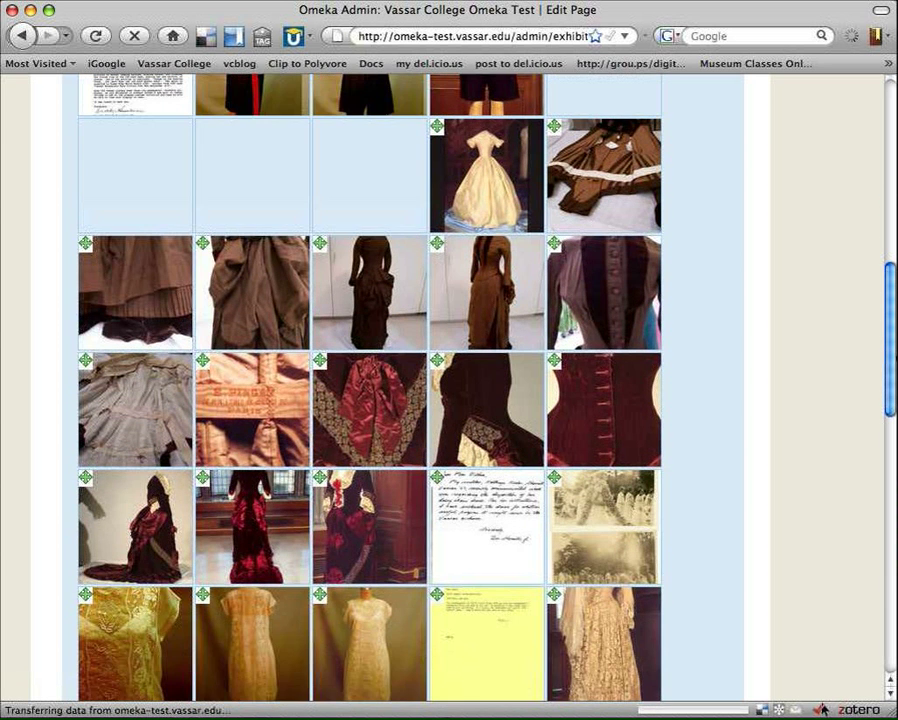
scroll(450, 400, down, 4)
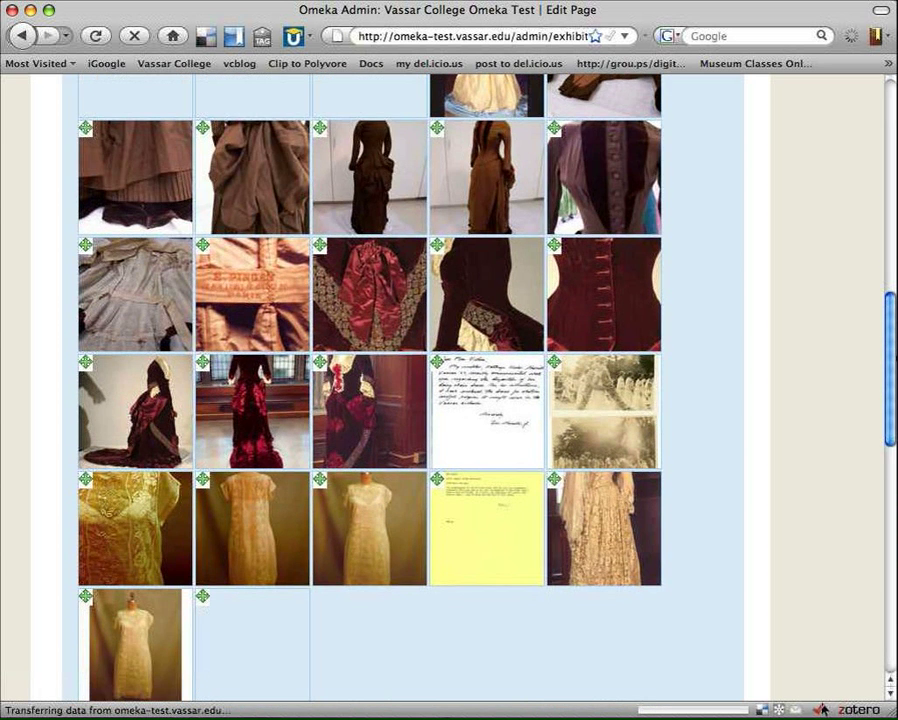
scroll(190, 565, down, 5)
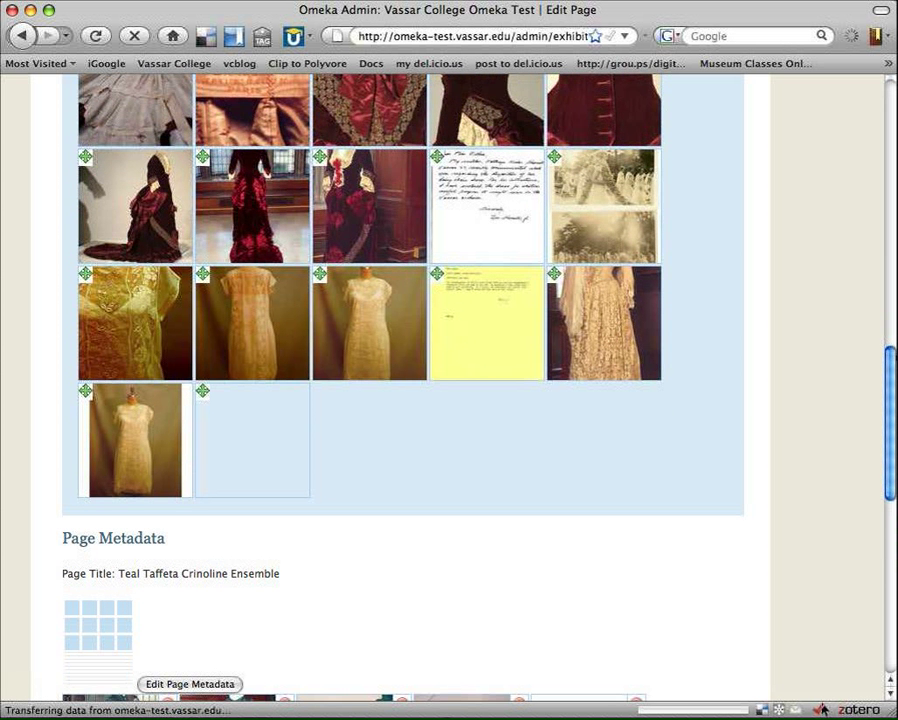
scroll(450, 400, down, 2)
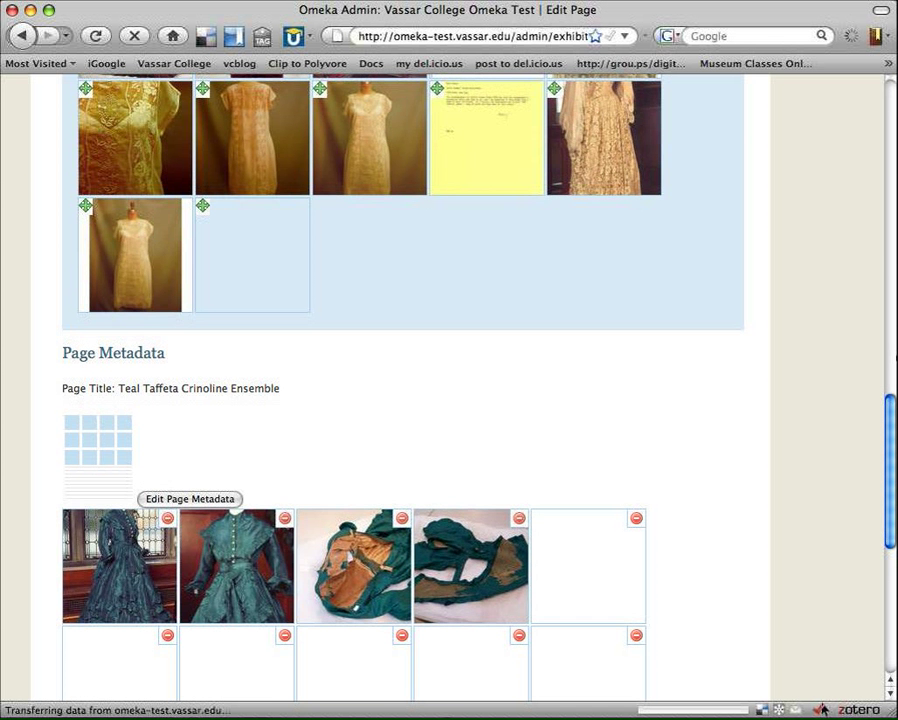
scroll(400, 300, up, 4)
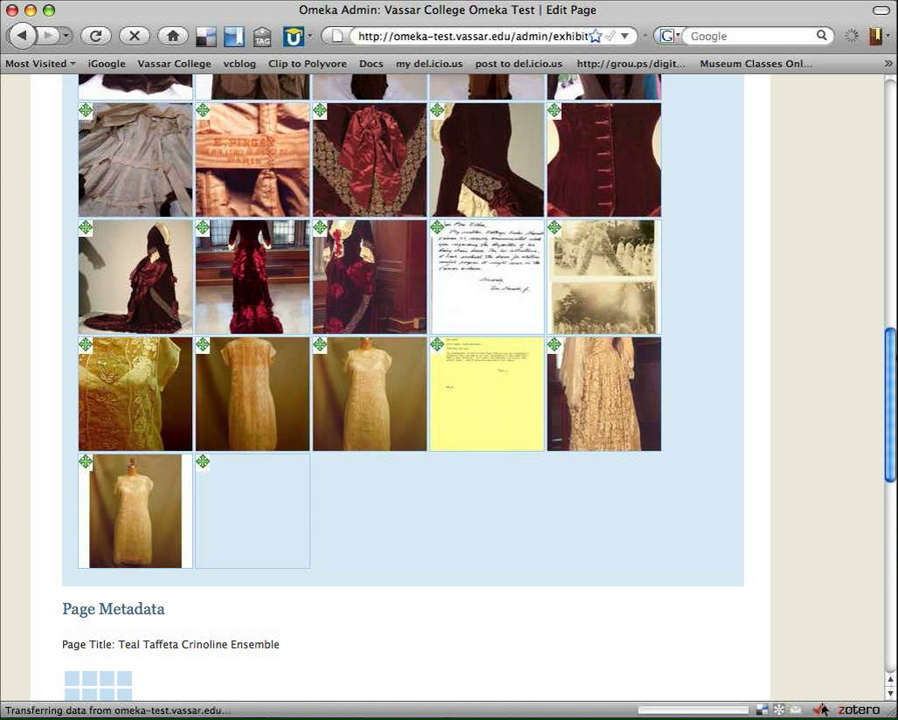
scroll(400, 400, down, 4)
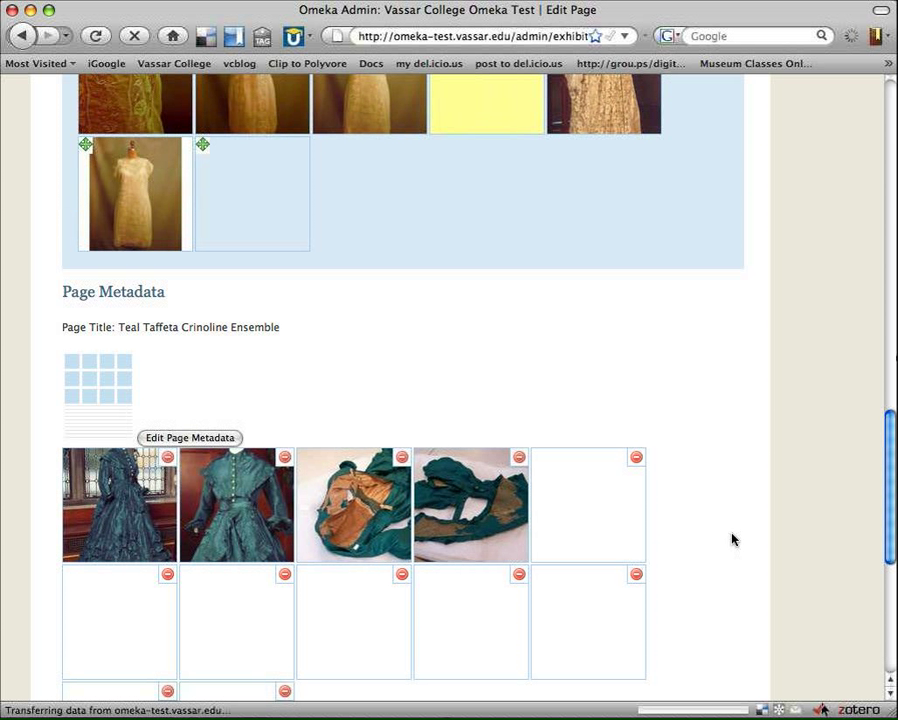
Place the archive image of the dark red bustle gown with train in the first empty gallery slot
scroll(358, 356, up, 4)
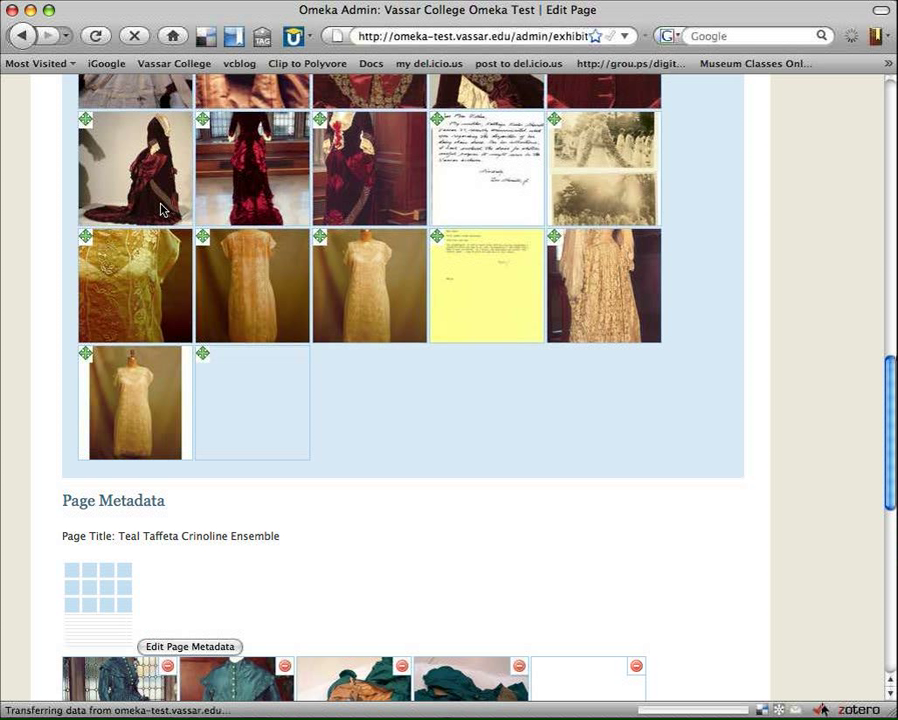
drag(160, 208, 617, 600)
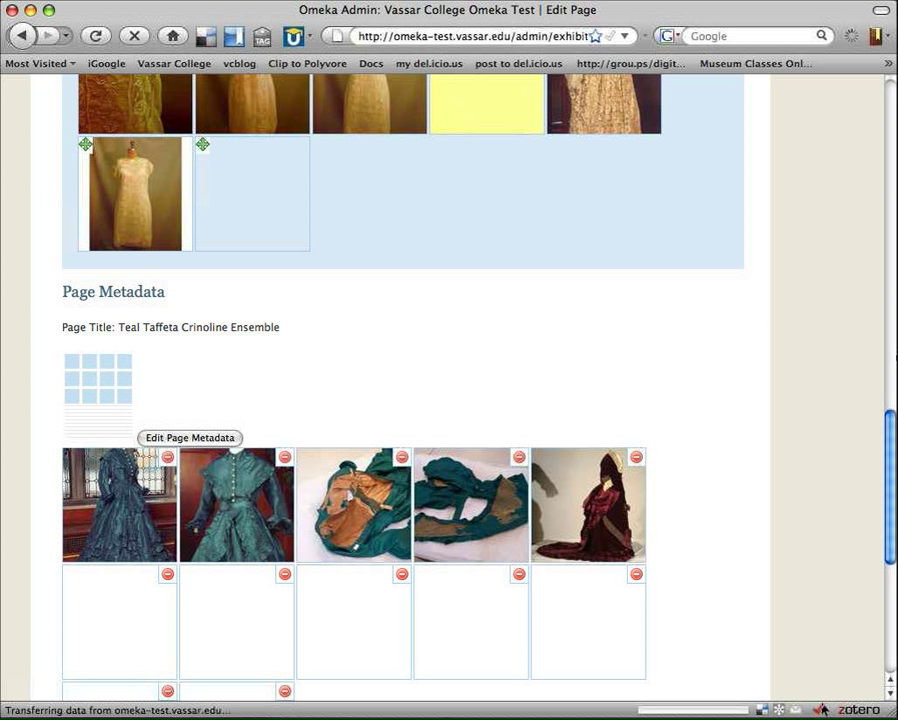
Review the page's gallery and descriptive text, and open its page metadata to examine the available layouts
scroll(400, 390, down, 7)
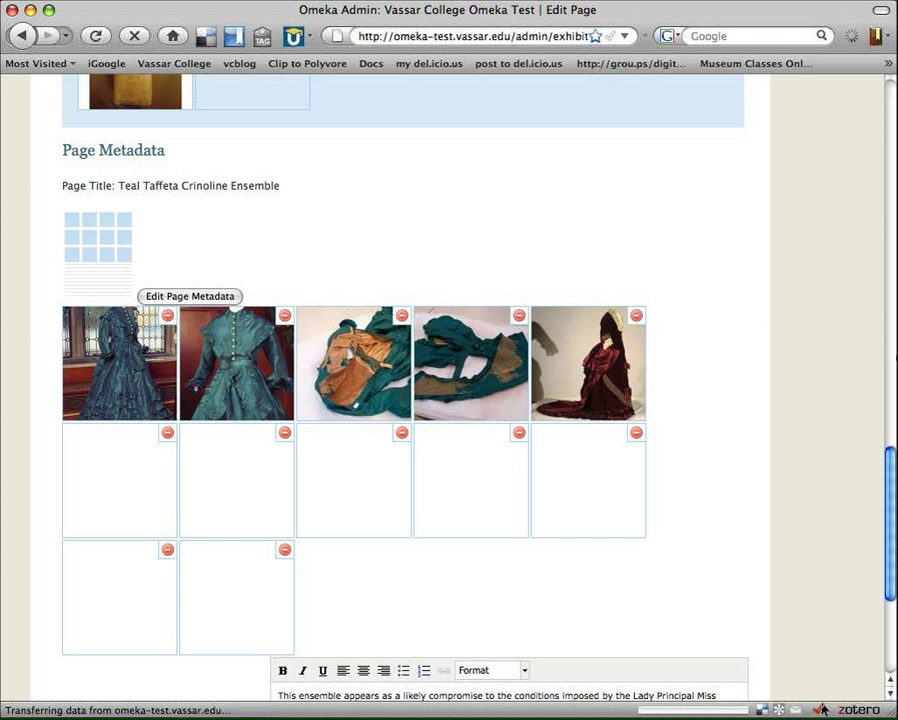
scroll(400, 390, down, 2)
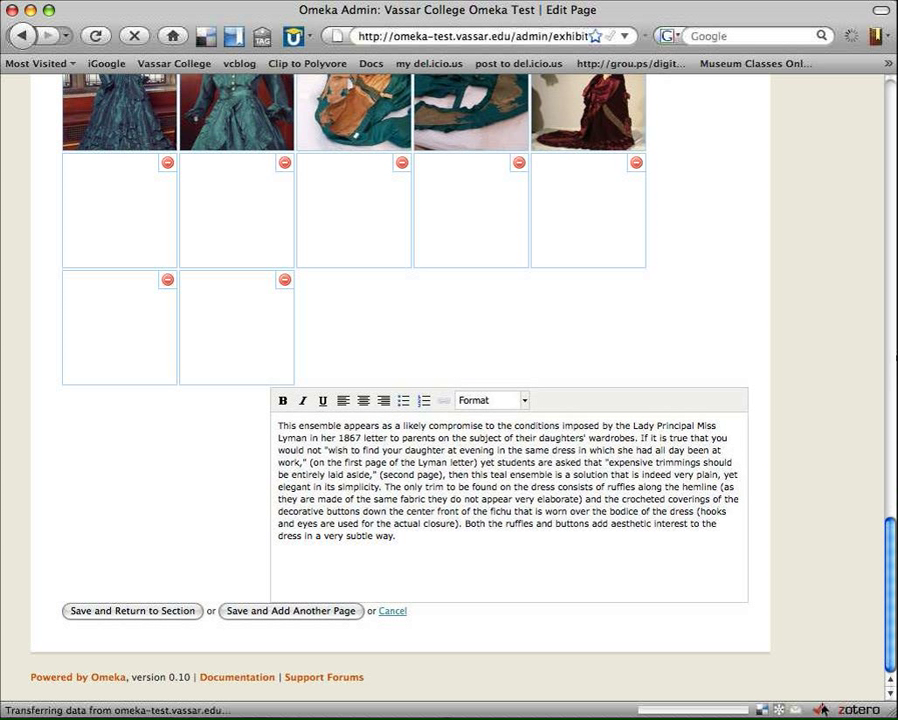
scroll(400, 400, up, 5)
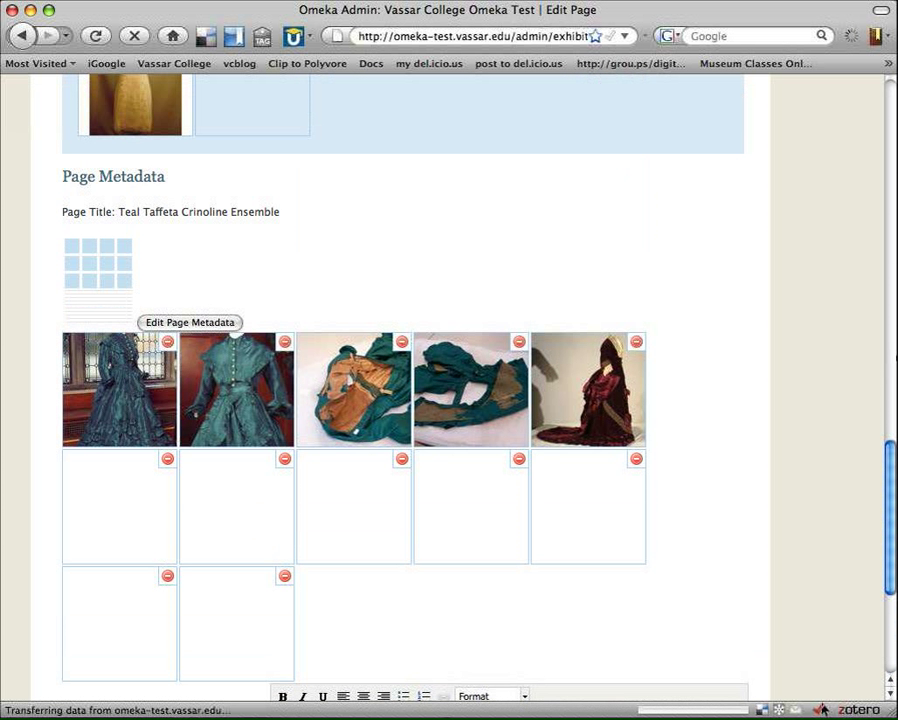
scroll(400, 400, up, 3)
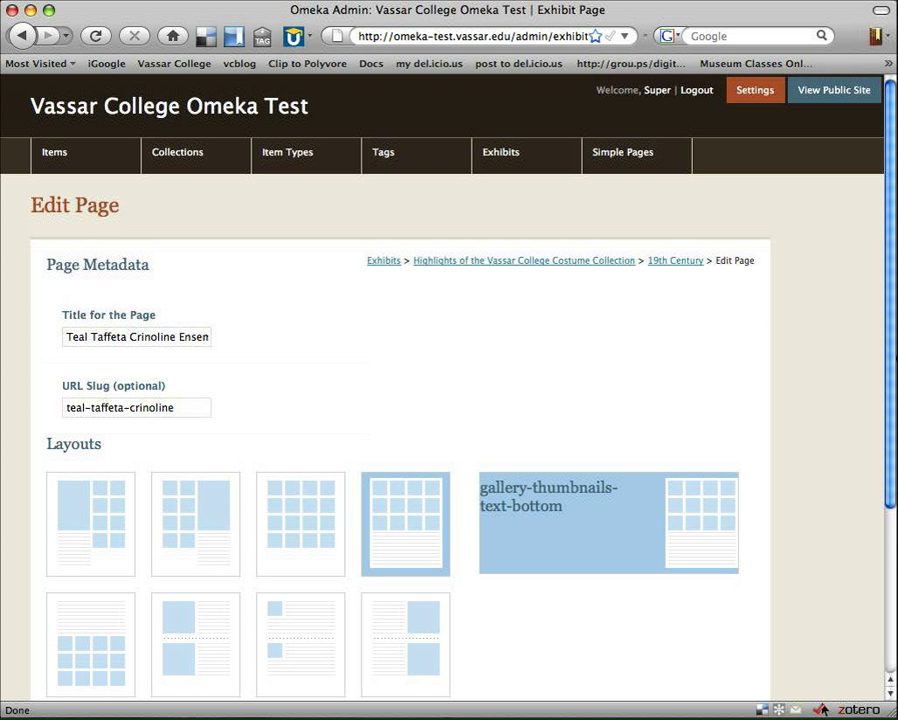
scroll(449, 400, down, 5)
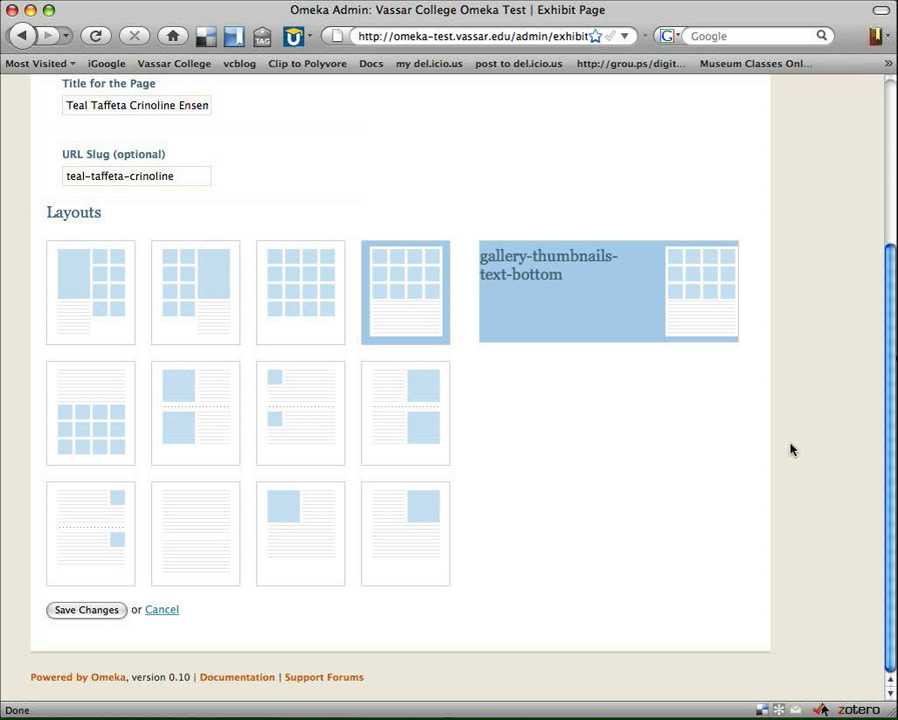
scroll(600, 400, up, 5)
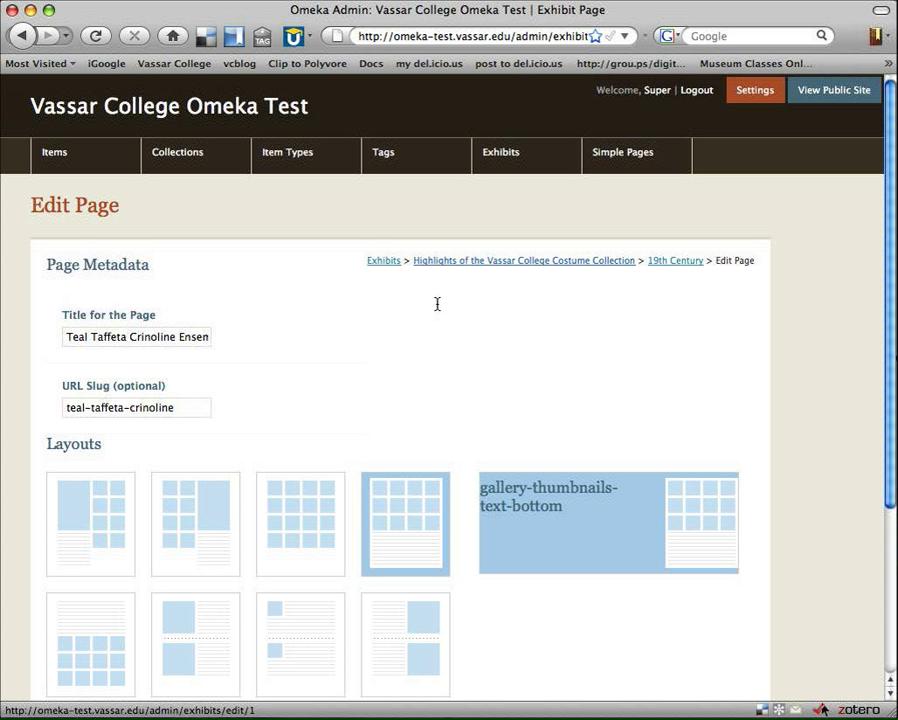
Return to the Highlights of the Vassar College Costume Collection exhibit and open the form for adding a section
click(558, 308)
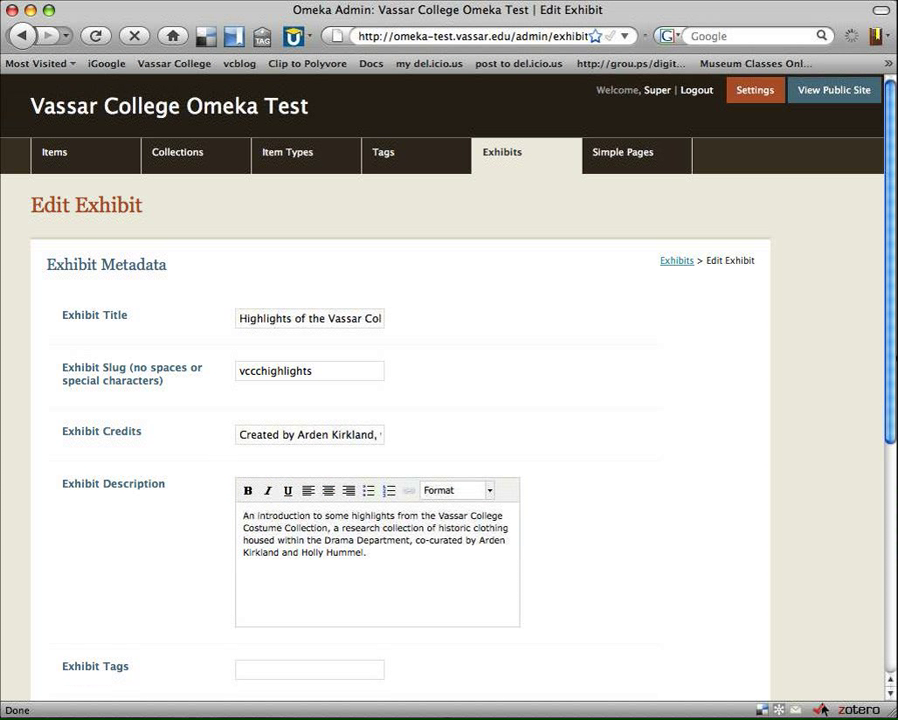
scroll(449, 400, down, 8)
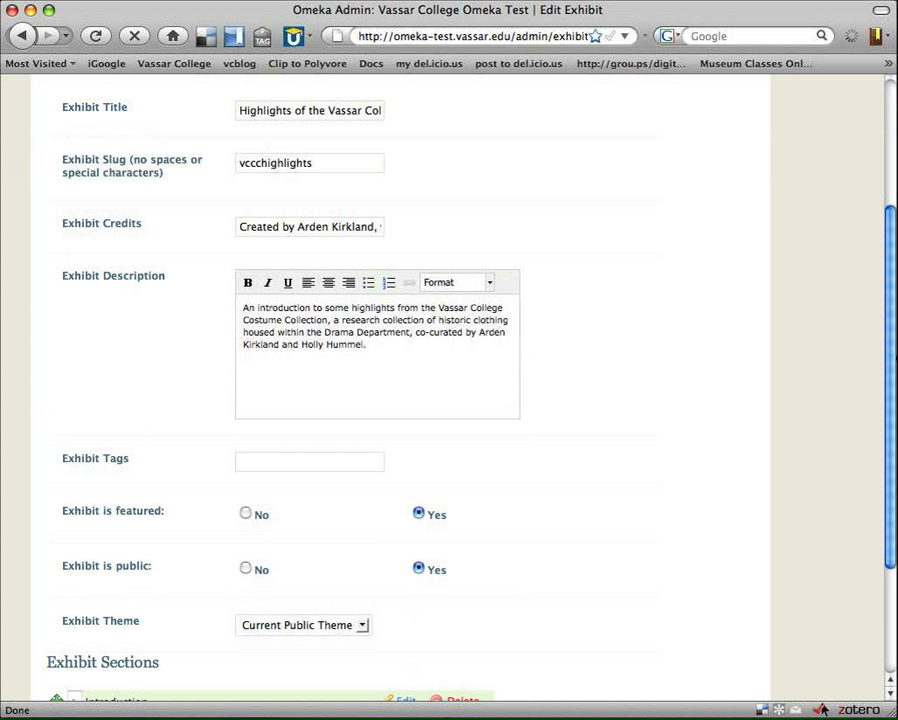
scroll(449, 400, down, 2)
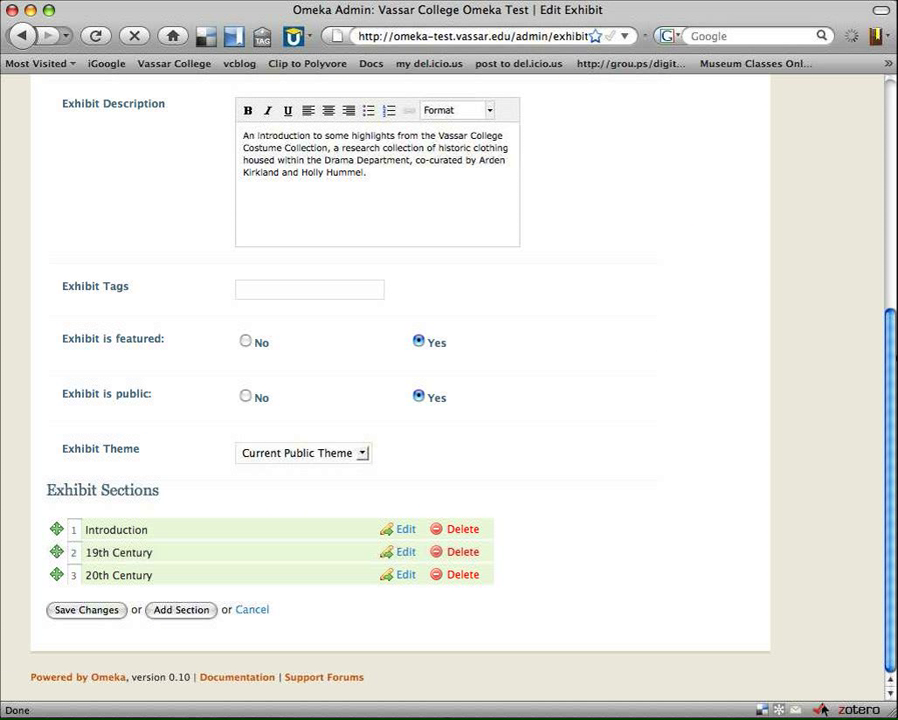
click(181, 609)
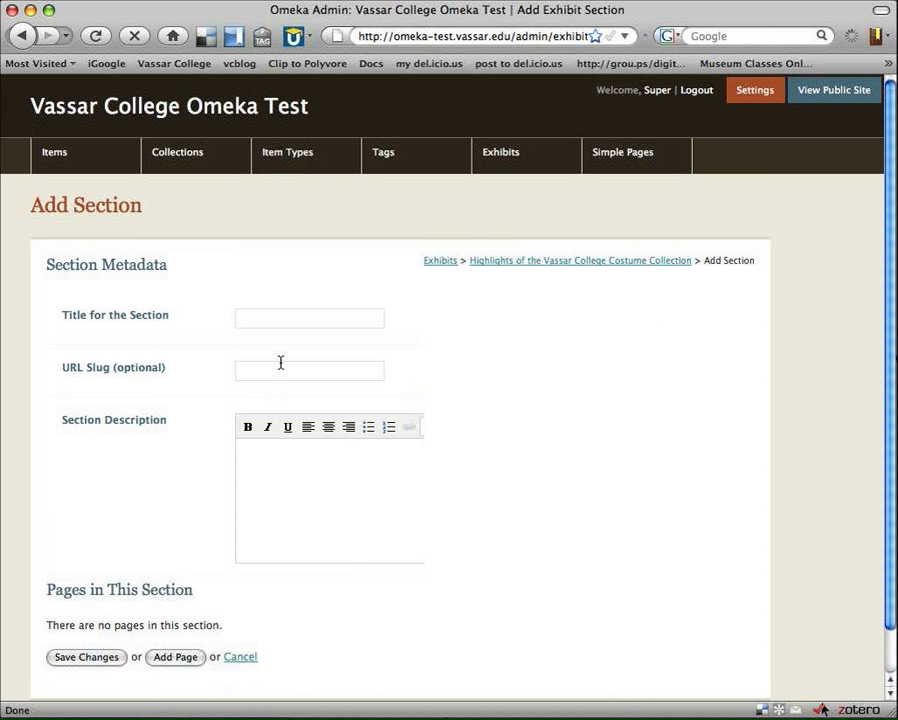
Title the new section Comparisons with the URL slug compare, and start adding a page to it
text(Comparisons)
key(Tab)
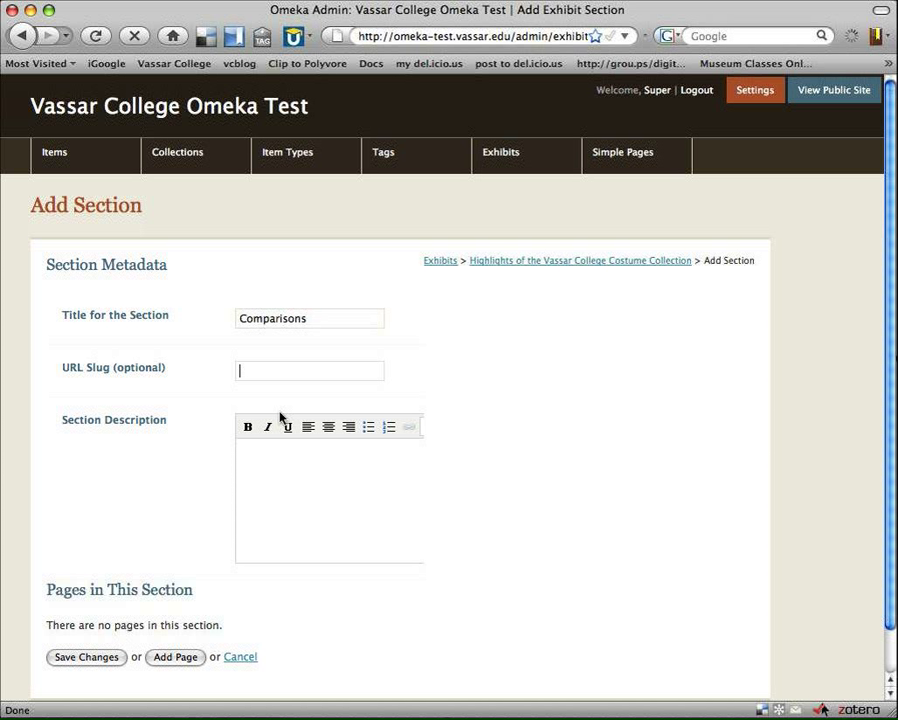
text(compare)
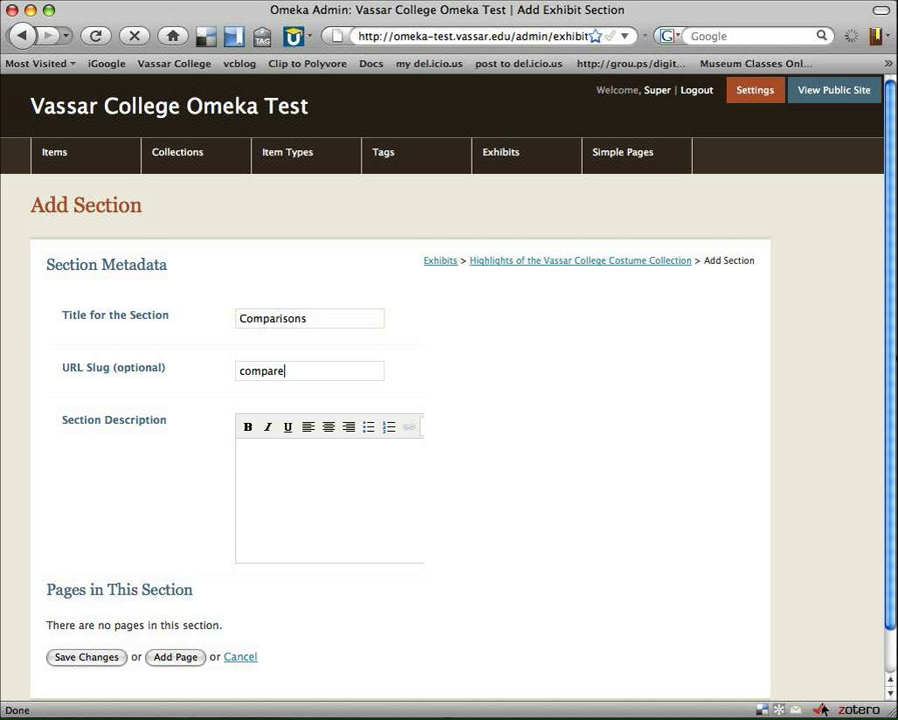
scroll(359, 552, down, 1)
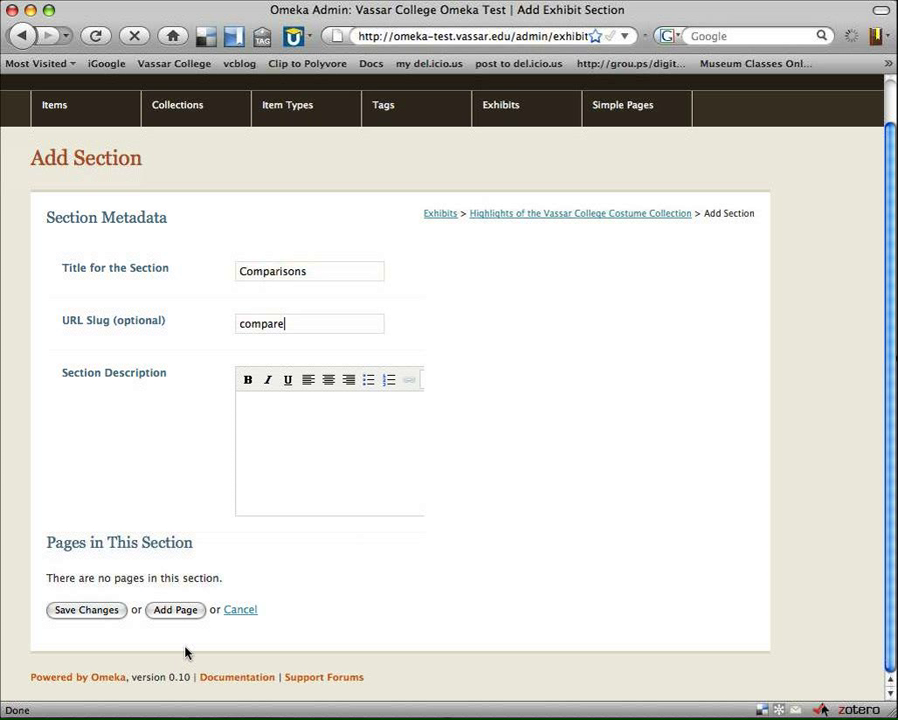
click(175, 609)
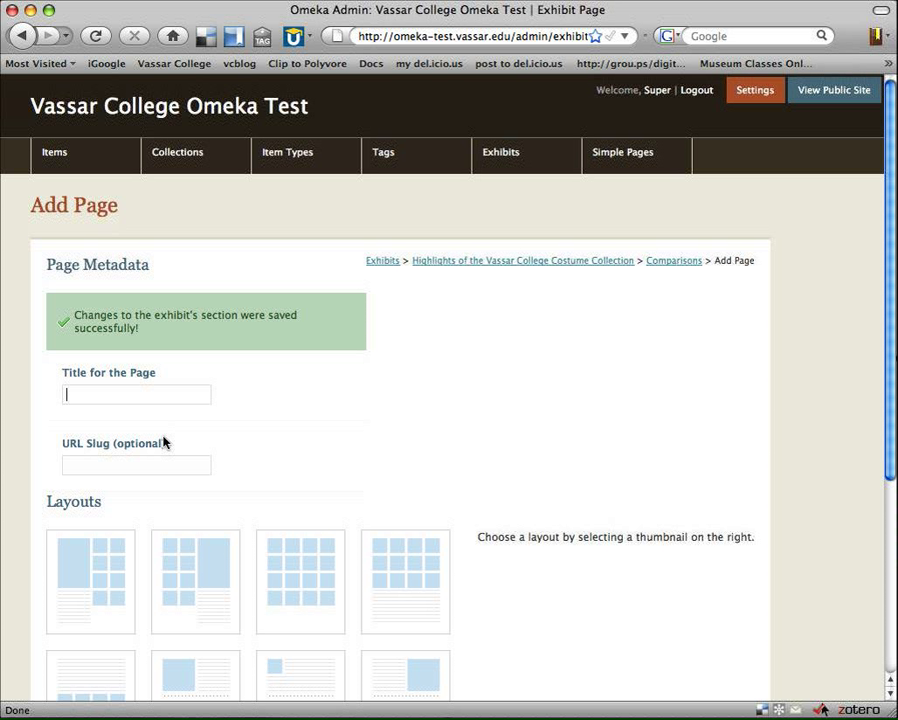
Title the new page Comparison 1 and give it the URL slug compare1
text(Comp)
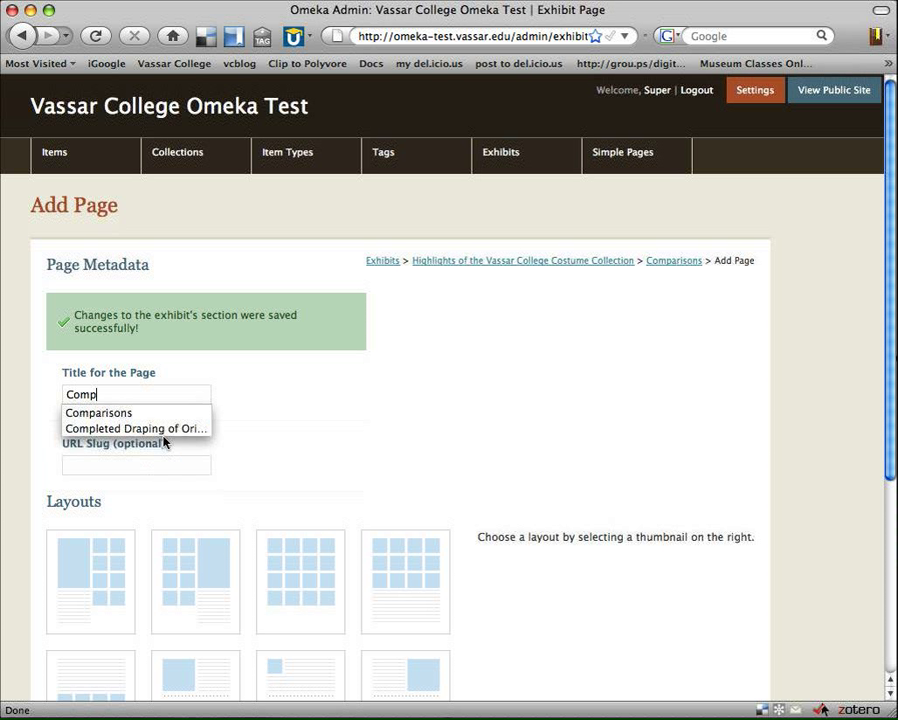
text(arison 1)
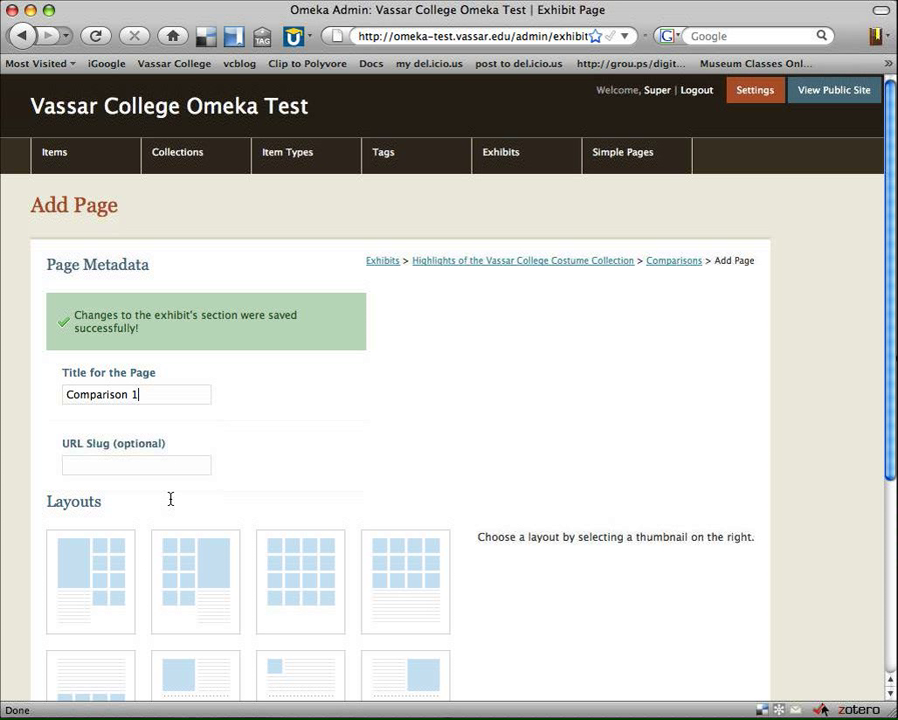
key(Tab)
text(compare1)
Choose the image-list-right layout for the page and save it
scroll(548, 590, down, 3)
scroll(400, 400, down, 1)
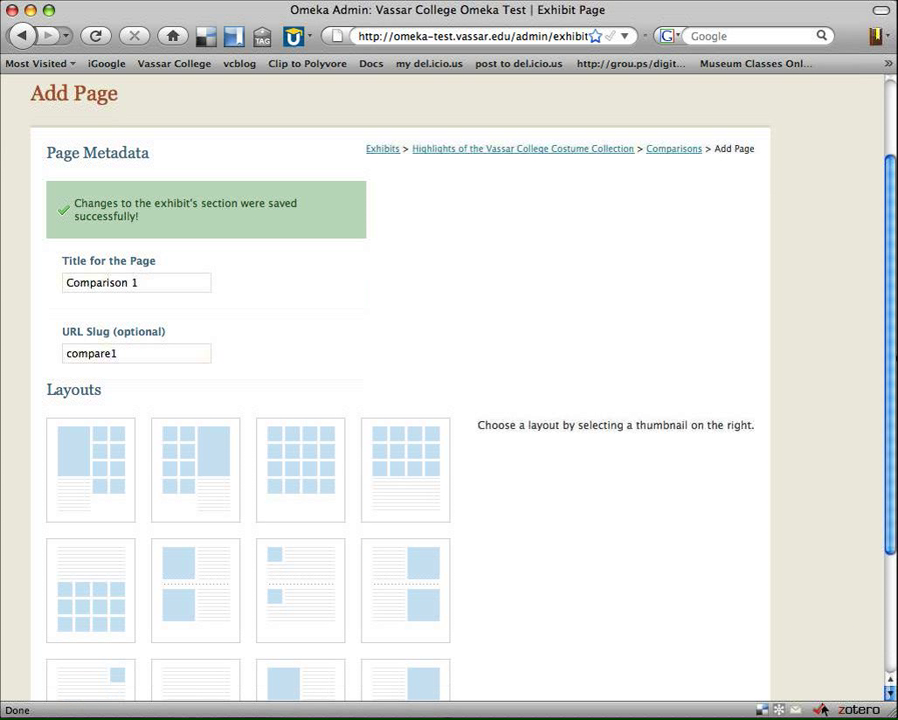
scroll(450, 400, down, 6)
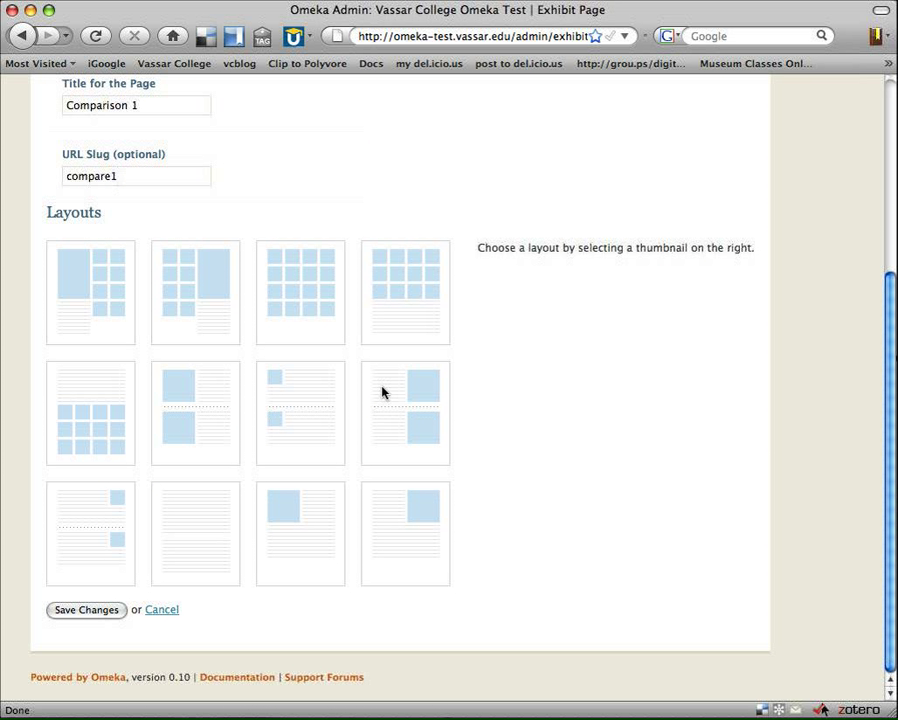
click(439, 428)
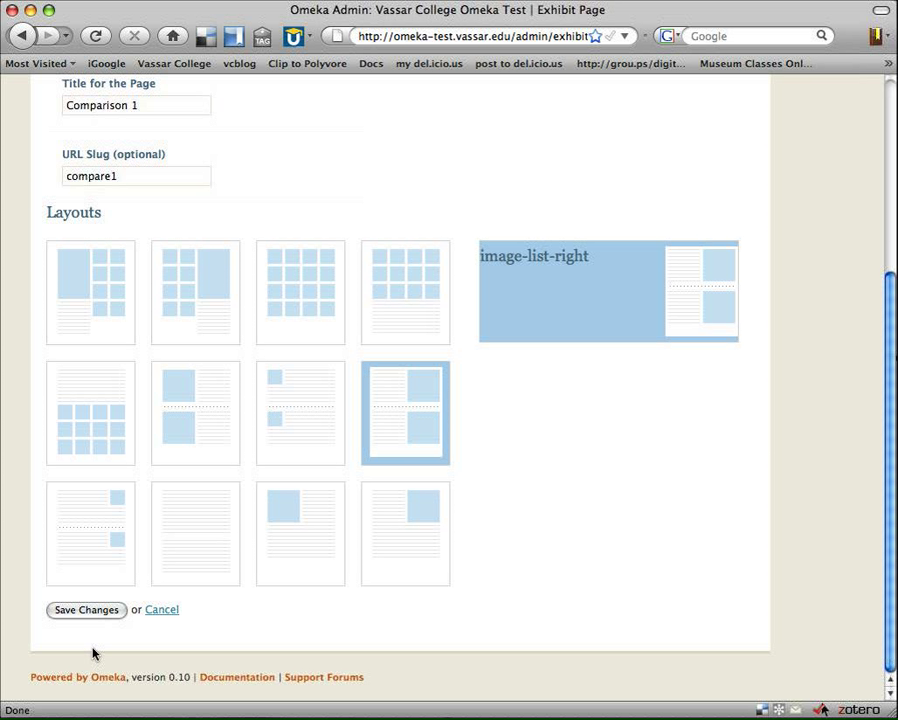
key(Return)
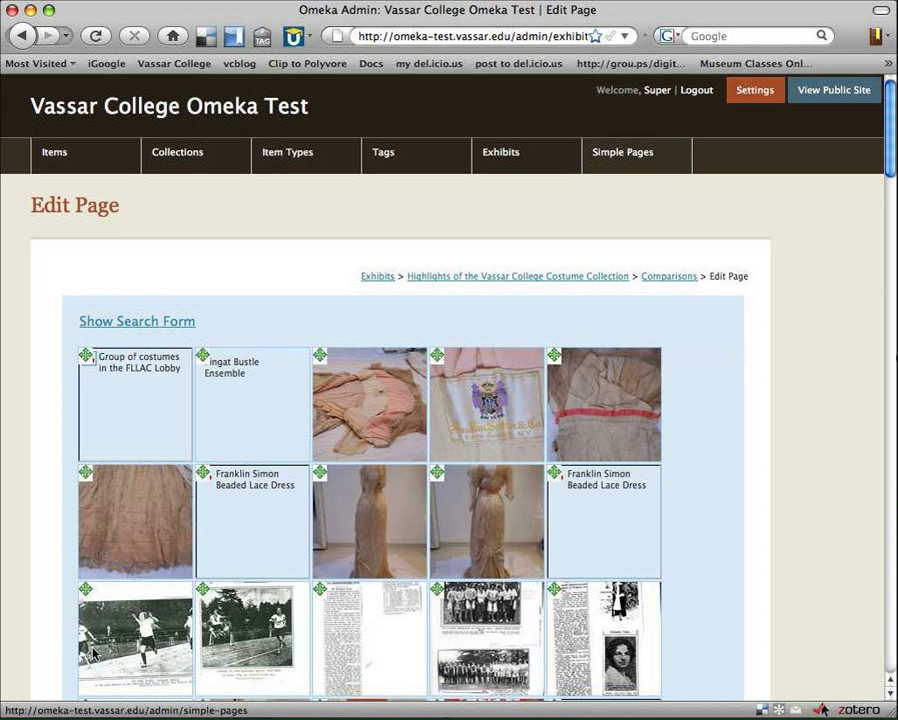
Place the archive image of the full-length teal dress before the window in the page's first image slot
scroll(92, 654, down, 12)
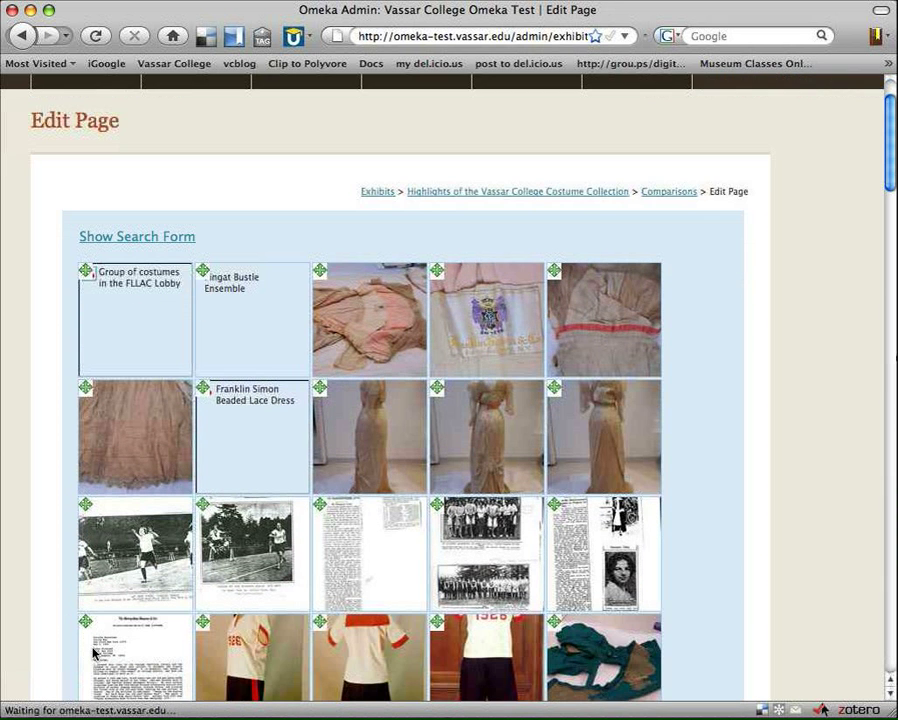
scroll(92, 654, down, 3)
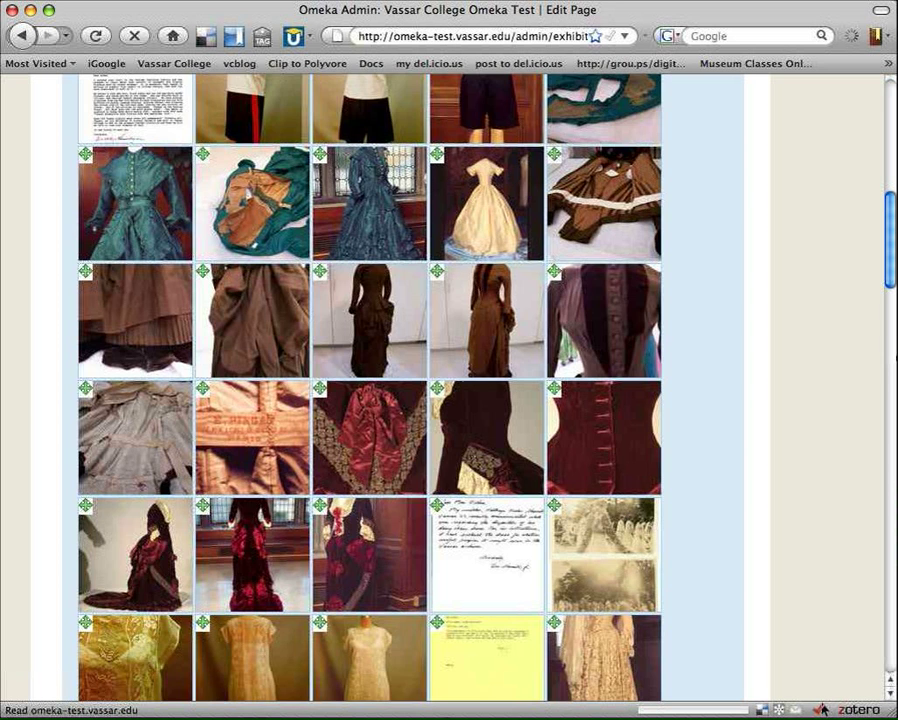
scroll(92, 654, up, 3)
scroll(300, 172, down, 1)
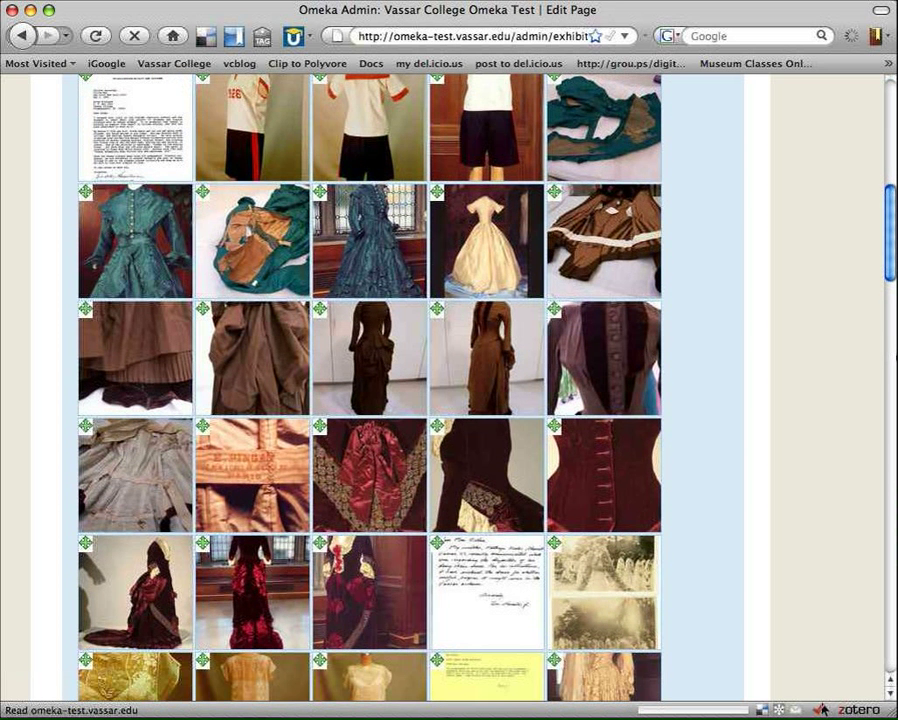
drag(393, 283, 162, 450)
scroll(445, 650, down, 10)
scroll(368, 248, down, 5)
scroll(273, 114, up, 3)
scroll(273, 112, up, 3)
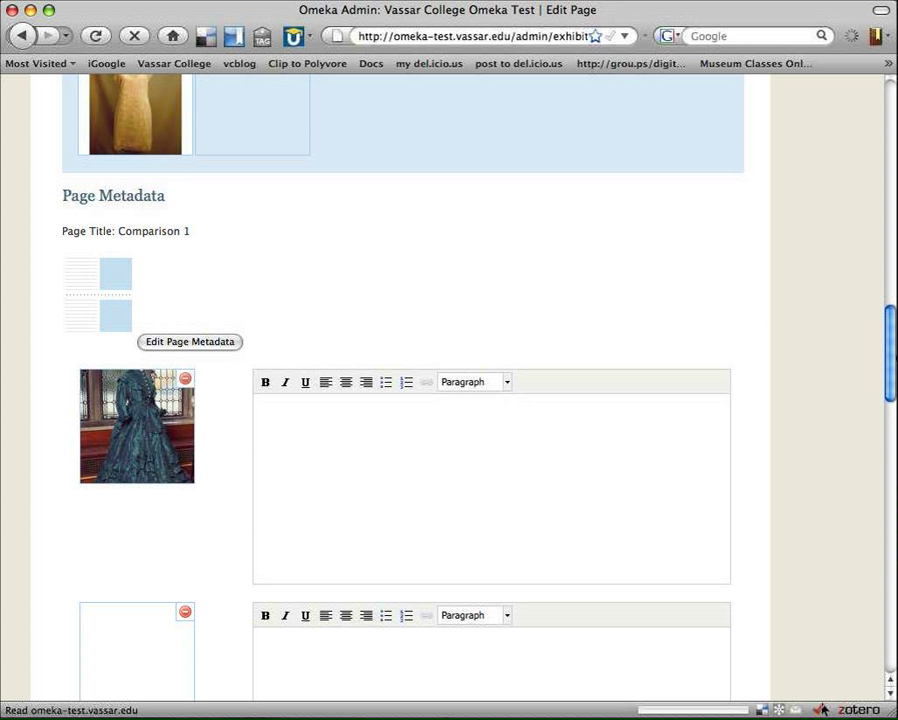
Place the archive image of the dark red bustle gown with train in the page's second image slot
scroll(403, 386, up, 10)
scroll(370, 390, up, 5)
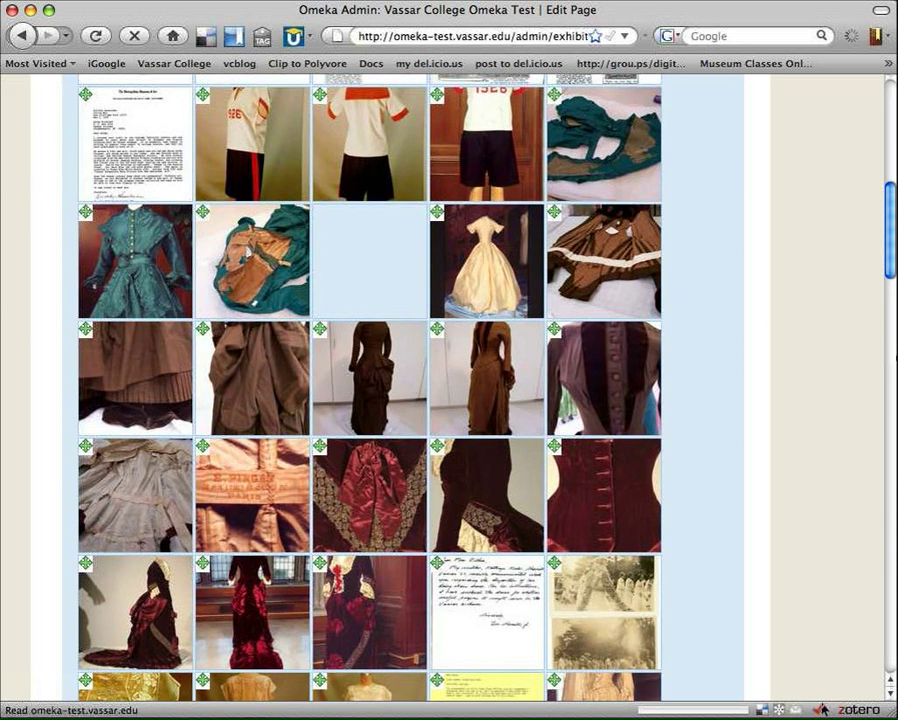
scroll(370, 390, down, 6)
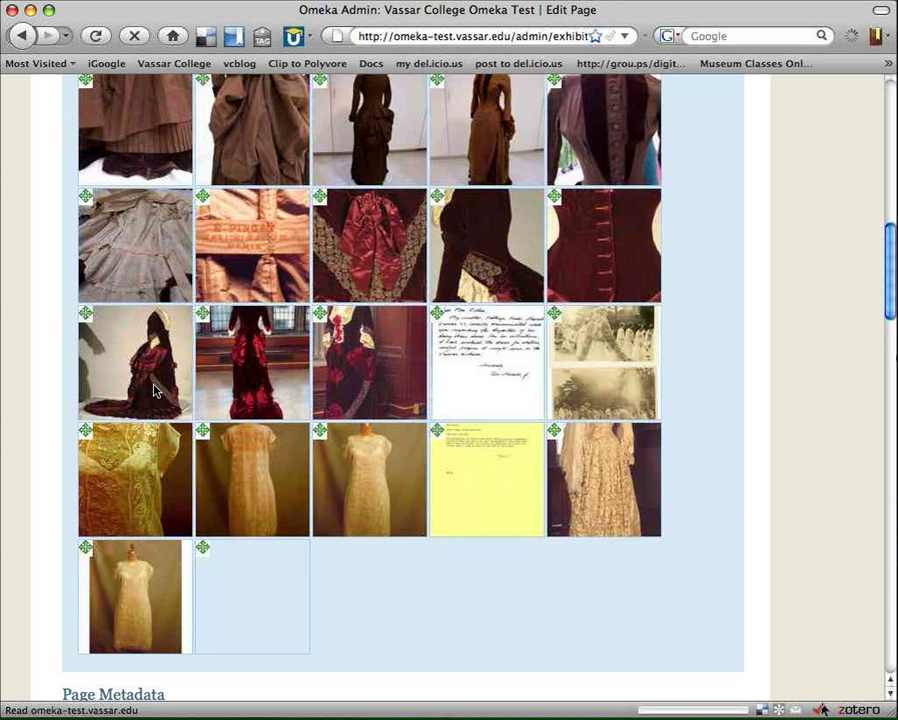
drag(156, 386, 167, 616)
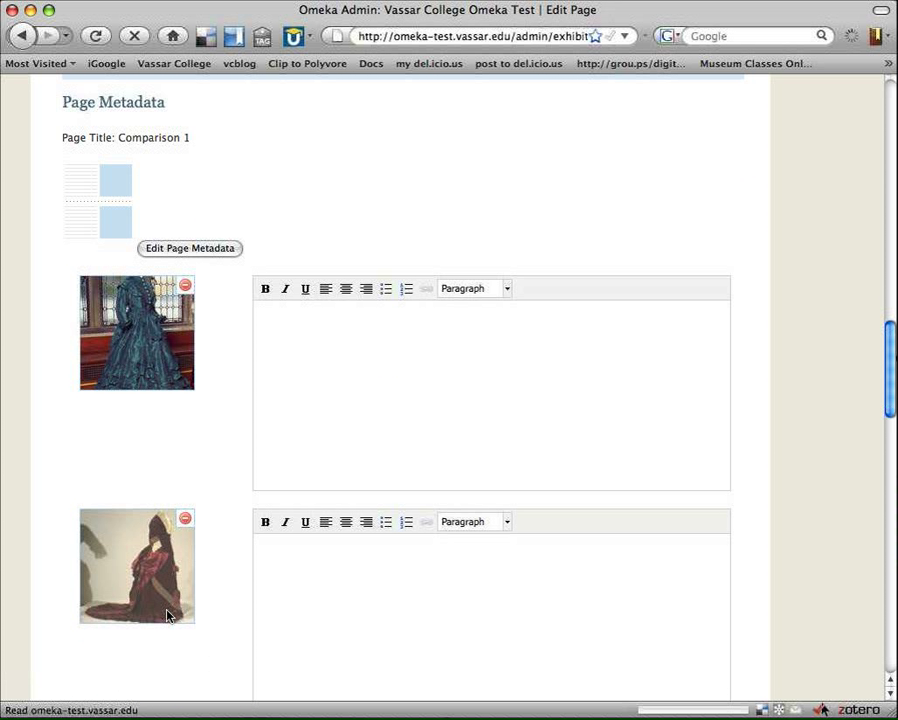
Enter "This is a crinoline dress." beside the teal dress and "This is a bustle dress." beside the dark red gown
click(407, 389)
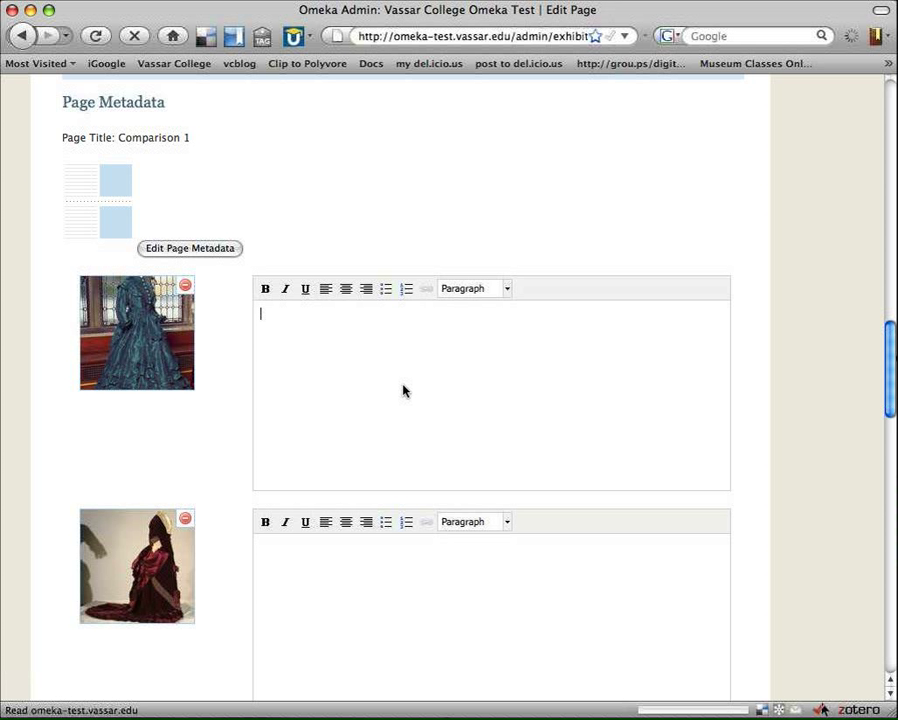
text(This is a crinoline dr)
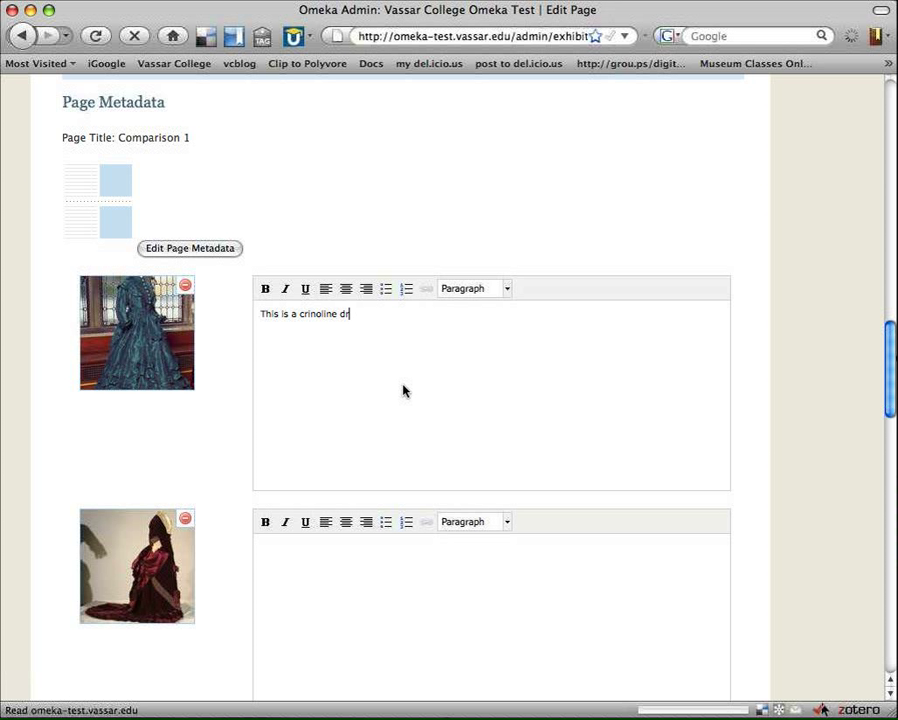
text(ess.)
click(385, 625)
text(This is a bust)
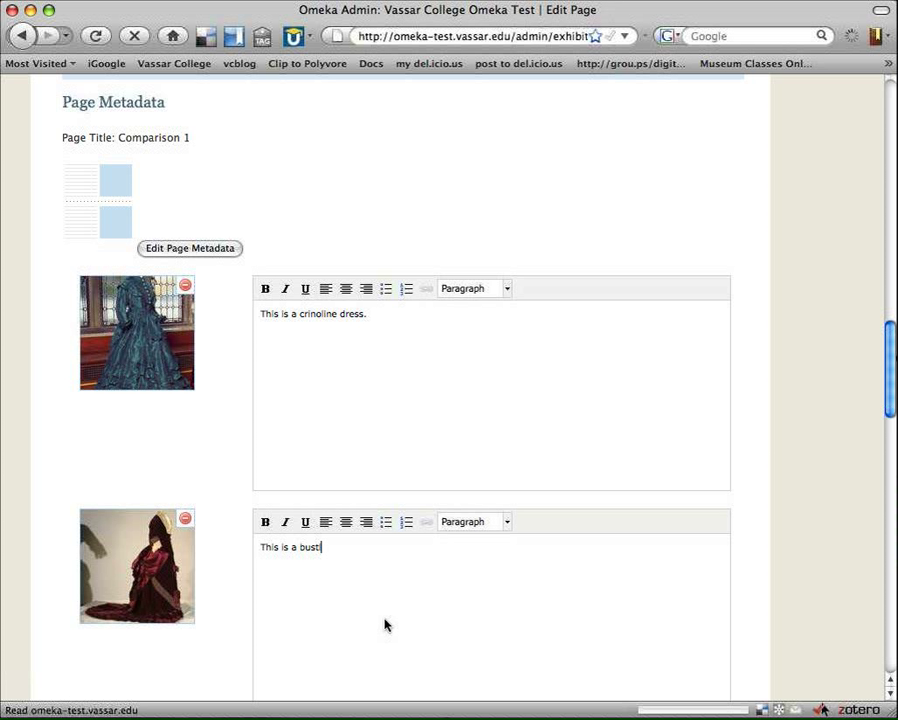
text(le dress.)
Leave the remaining image slots empty, save the page and return to its section
scroll(490, 400, down, 3)
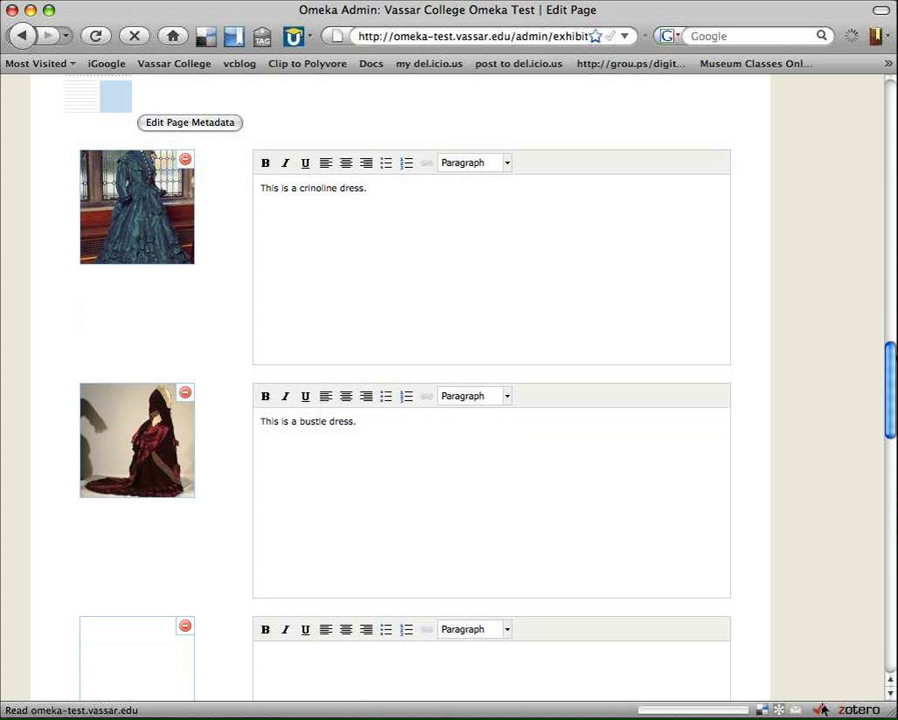
scroll(490, 400, down, 10)
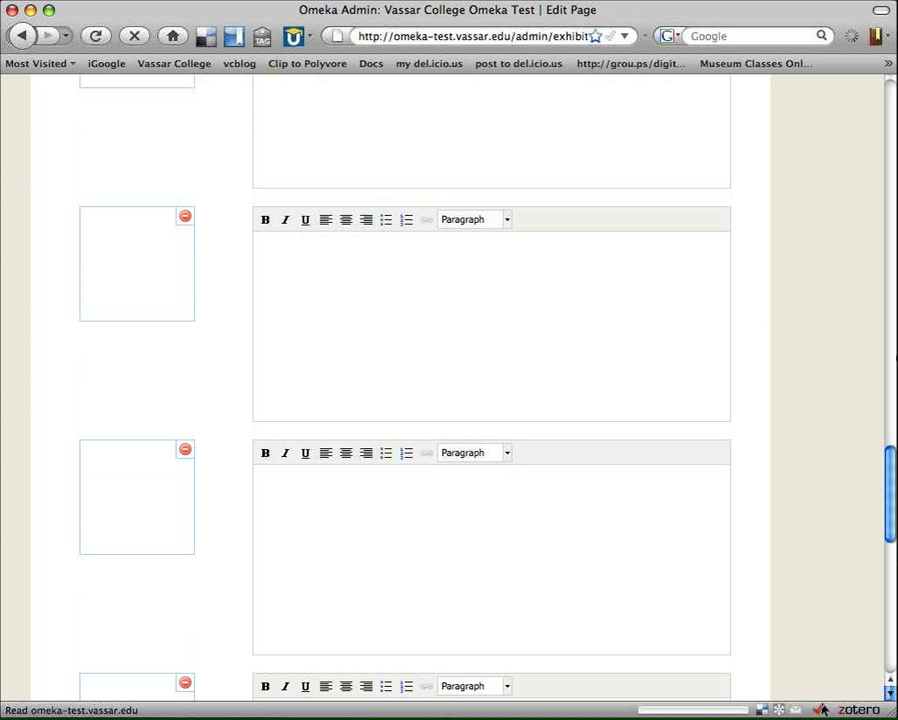
scroll(490, 400, down, 4)
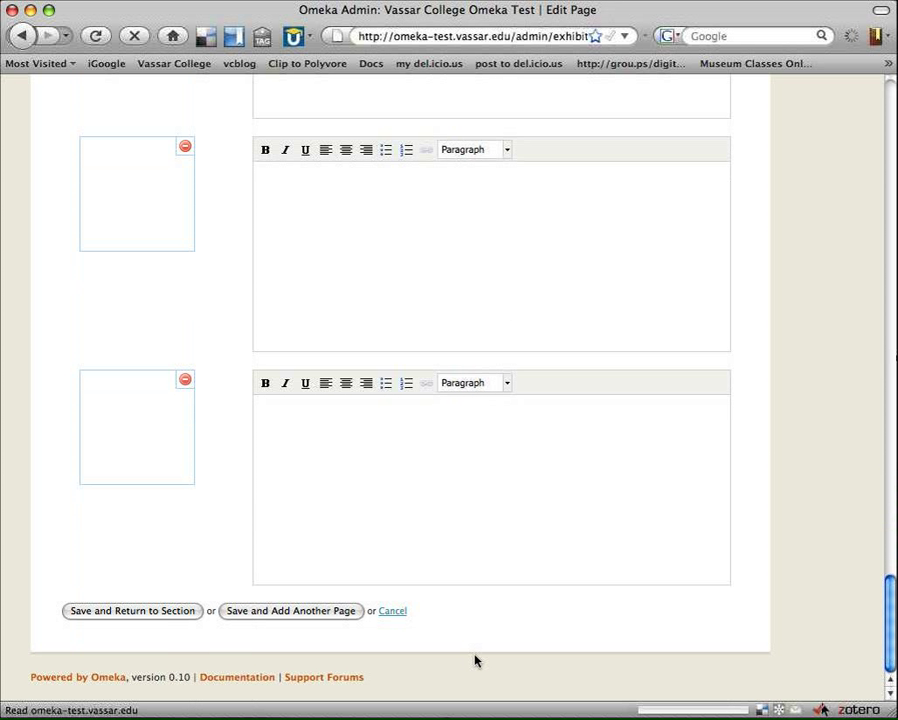
click(138, 611)
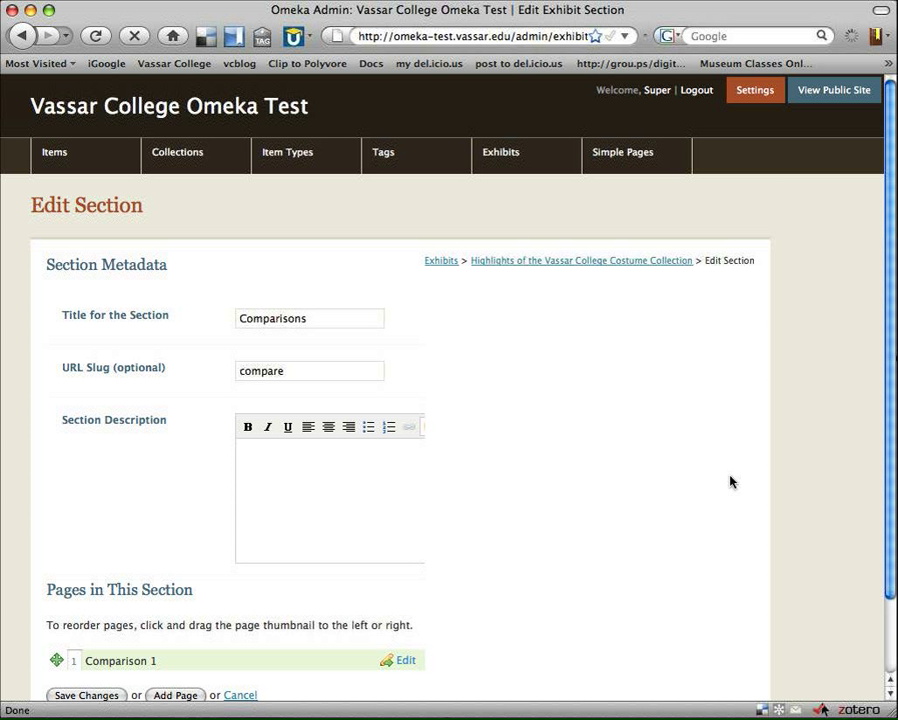
Return to the Highlights of the Vassar College Costume Collection exhibit and review its metadata and list of sections
scroll(880, 380, down, 1)
scroll(880, 380, down, 2)
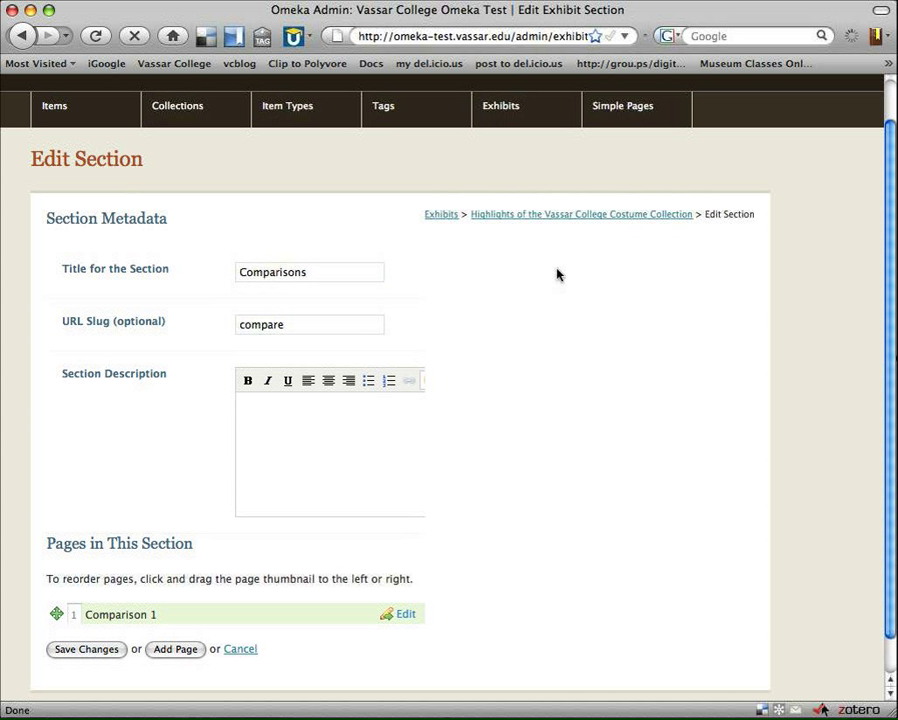
click(570, 257)
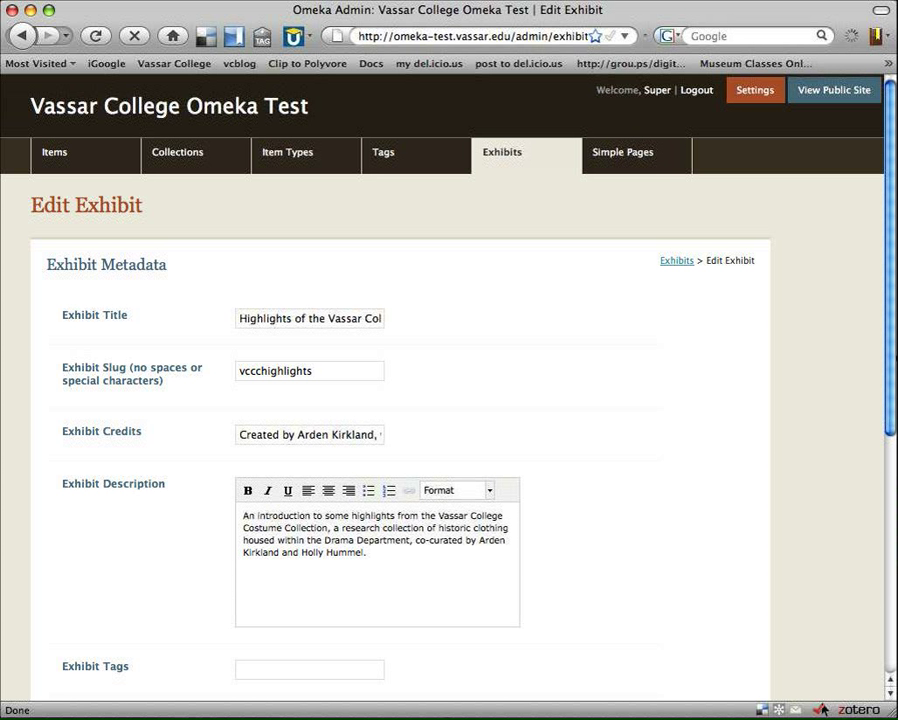
scroll(450, 400, down, 5)
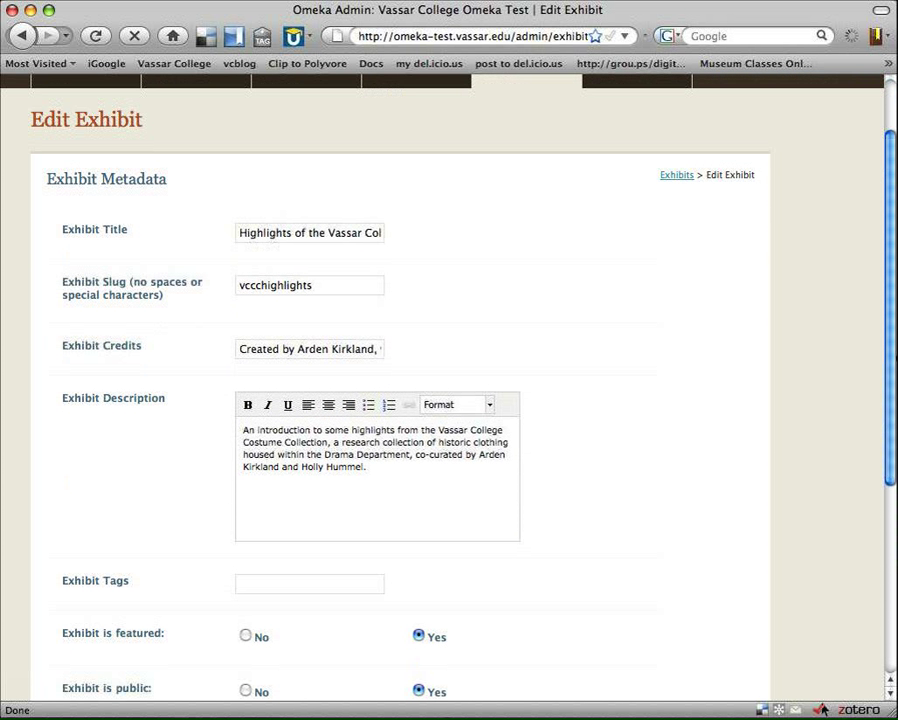
scroll(182, 607, down, 4)
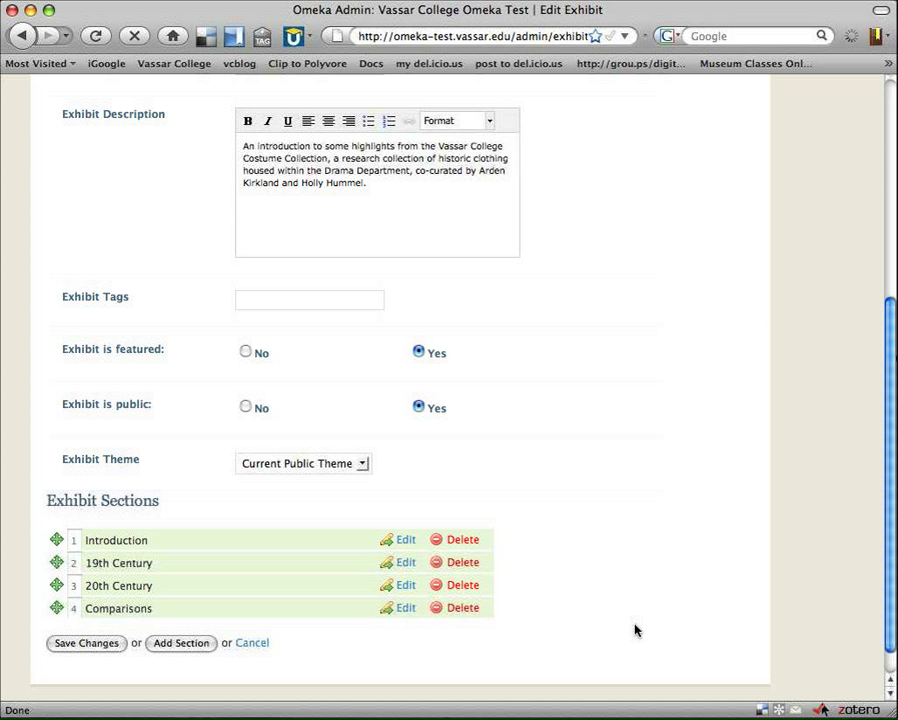
scroll(634, 630, up, 1)
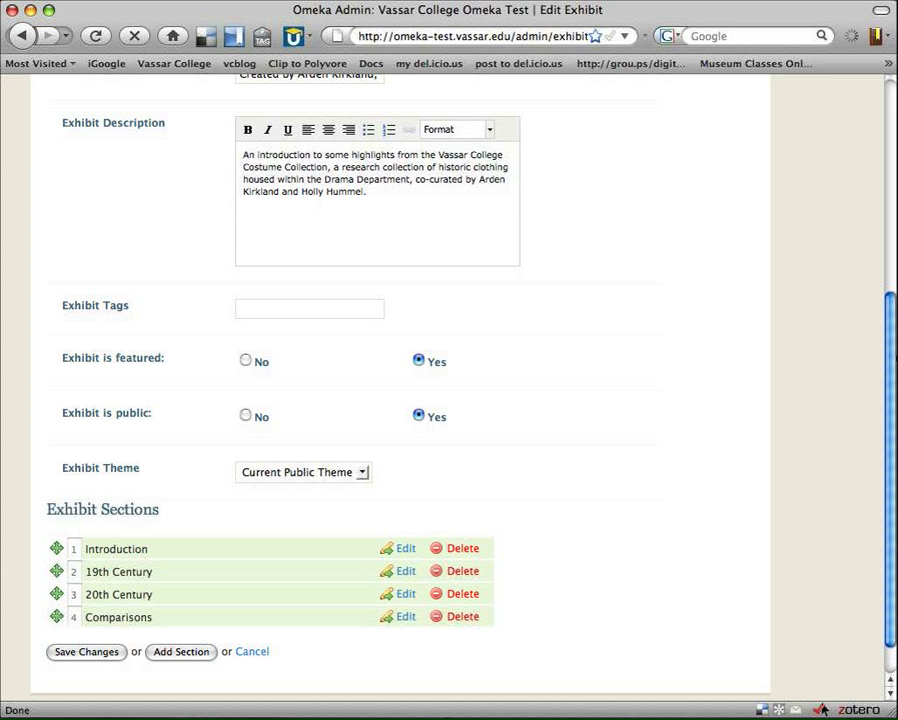
scroll(449, 400, up, 6)
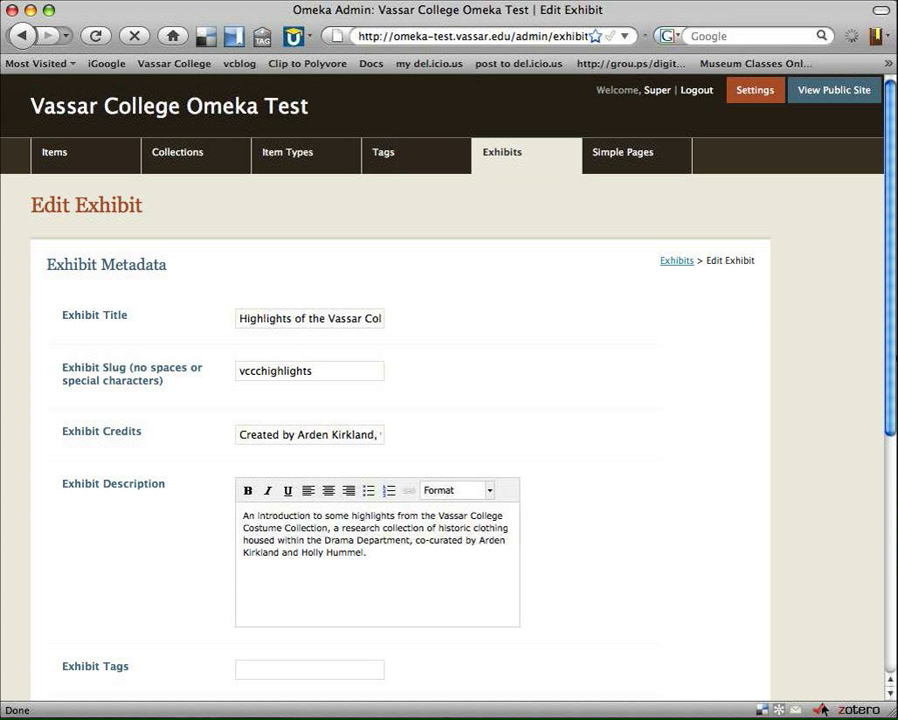
Open the Highlights of the Vassar College Costume Collection exhibit on the public site and examine the Comparison 1 page's images and captions
click(844, 134)
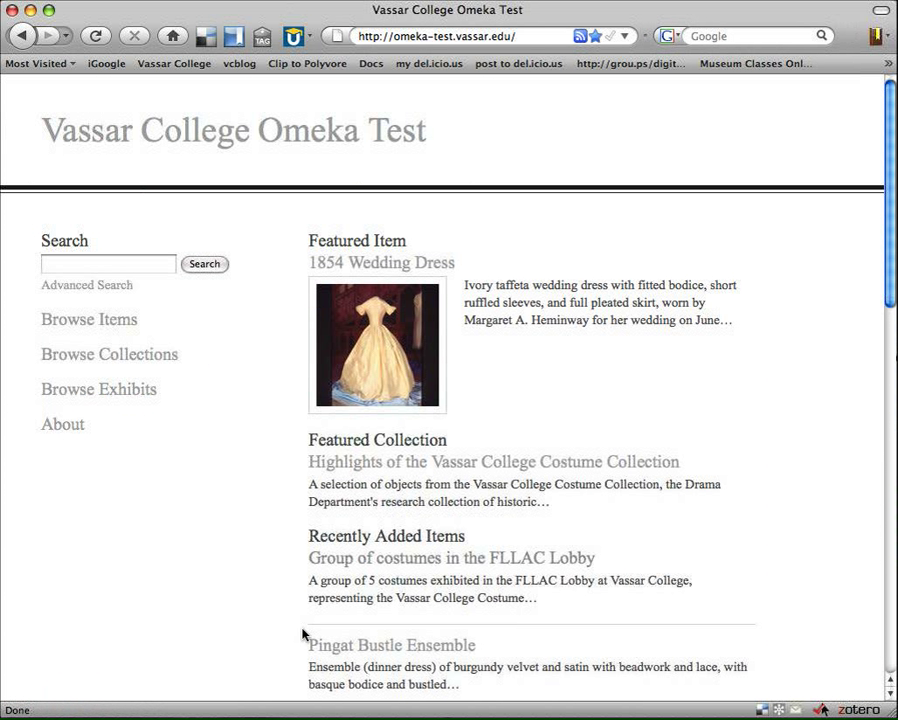
click(110, 426)
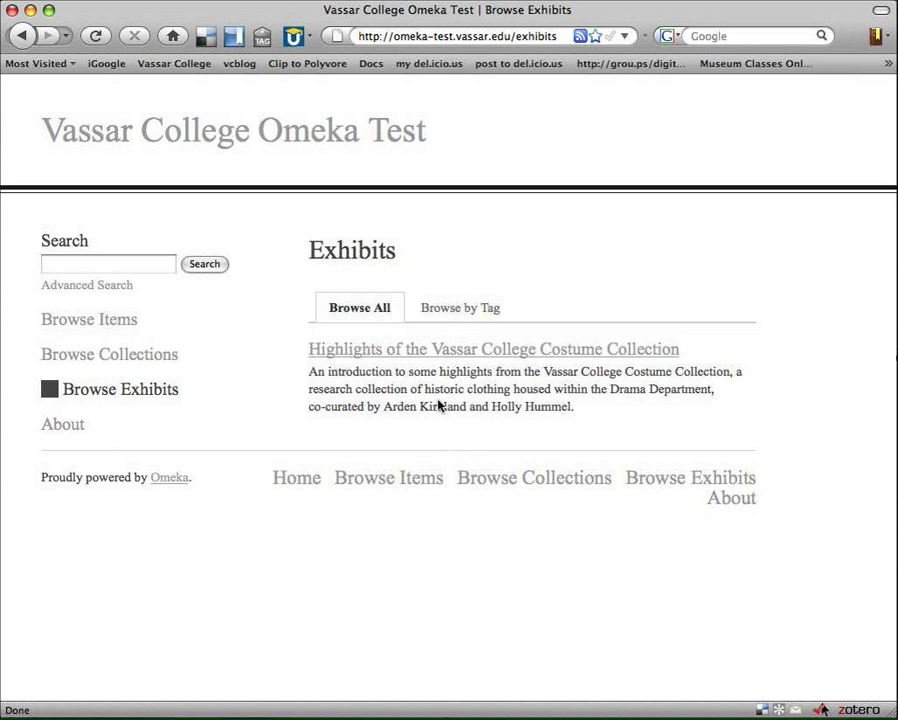
click(436, 394)
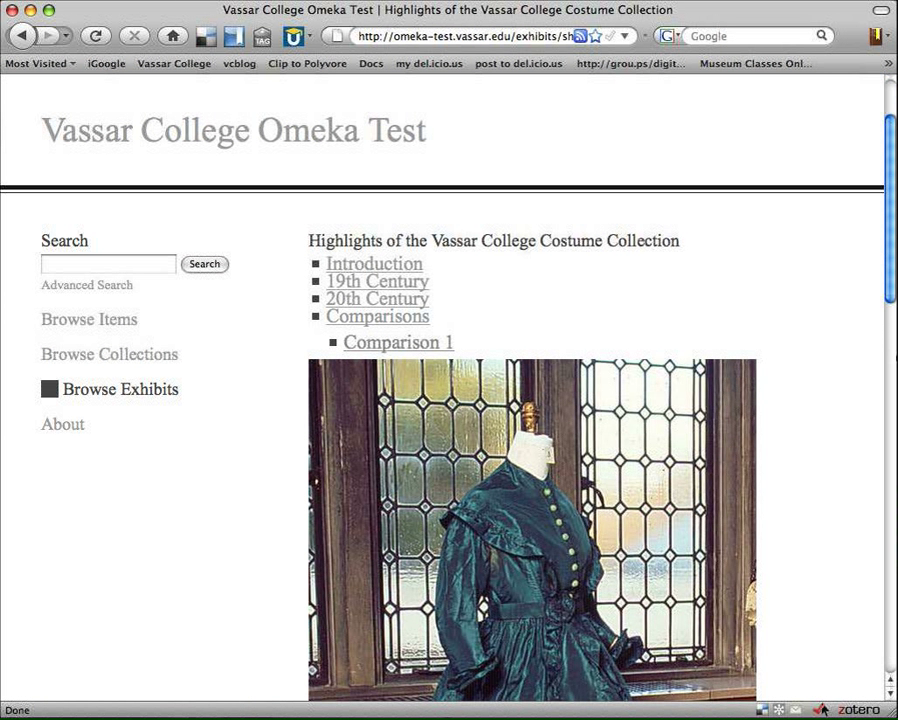
scroll(530, 400, down, 10)
scroll(530, 400, down, 6)
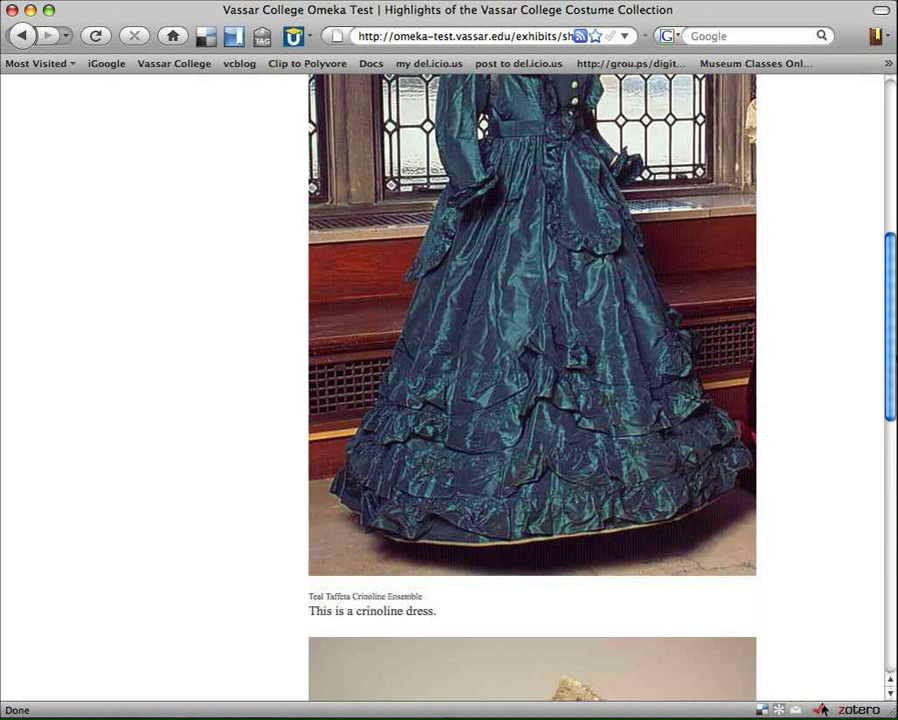
scroll(530, 400, down, 5)
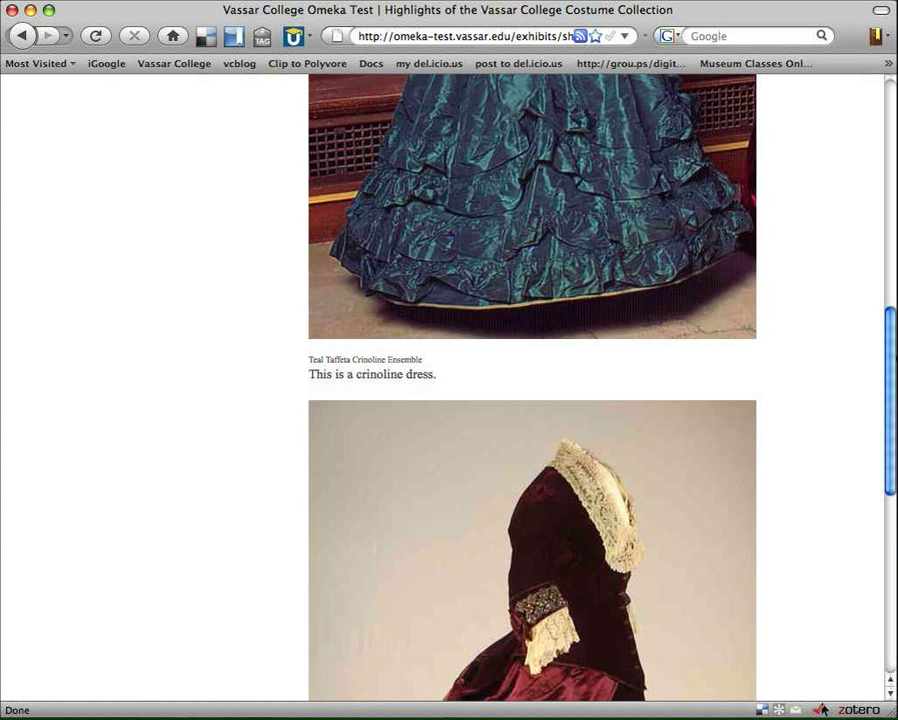
Examine the Comparison 1 page from end to end, comparing the teal crinoline and dark red bustle dress images with their captions
scroll(530, 400, up, 10)
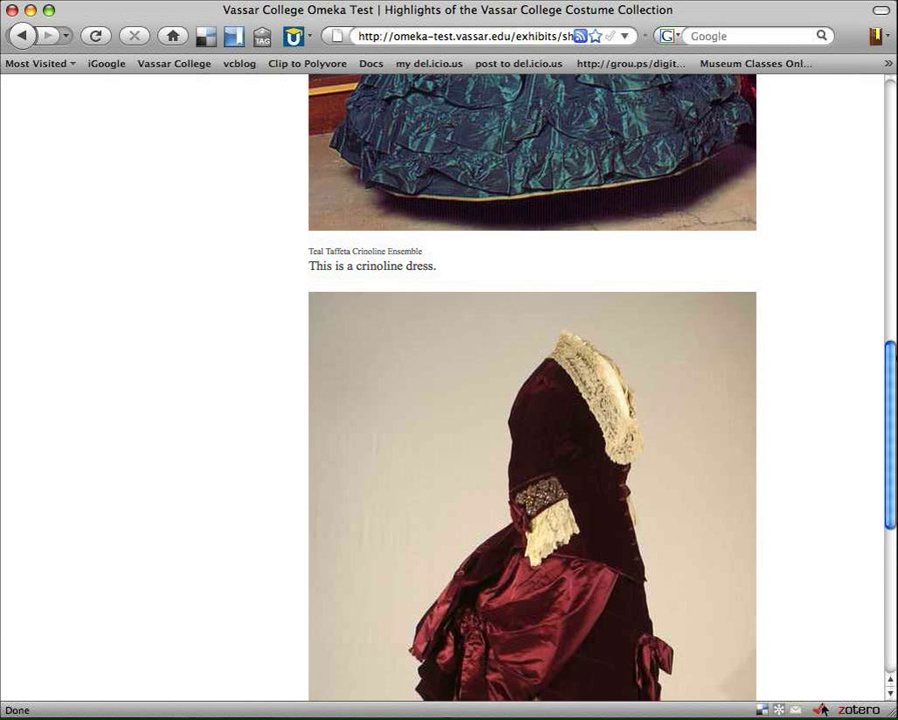
scroll(530, 400, up, 5)
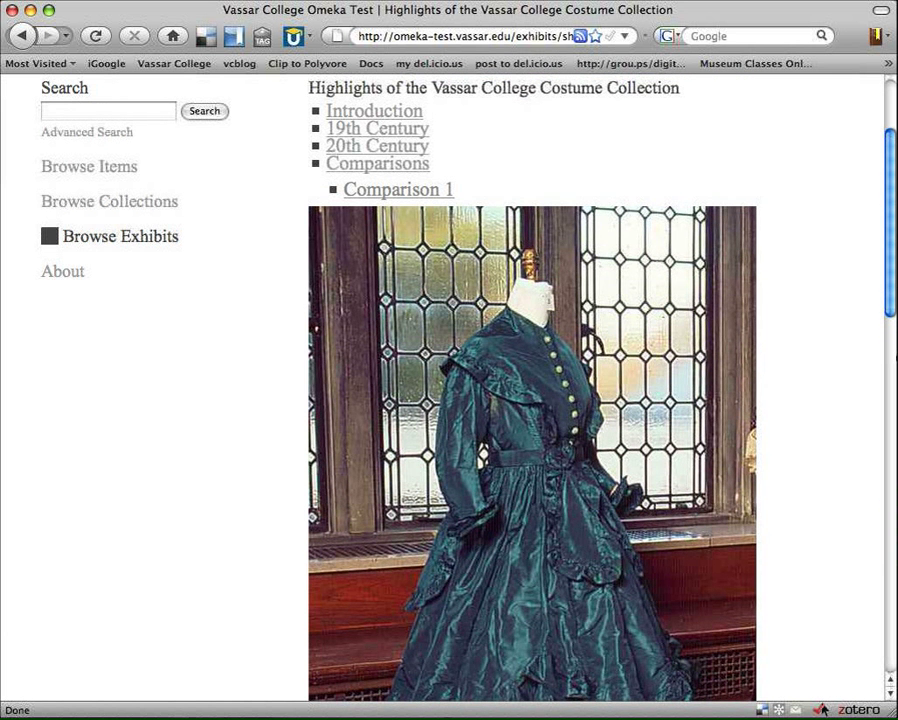
scroll(530, 400, down, 5)
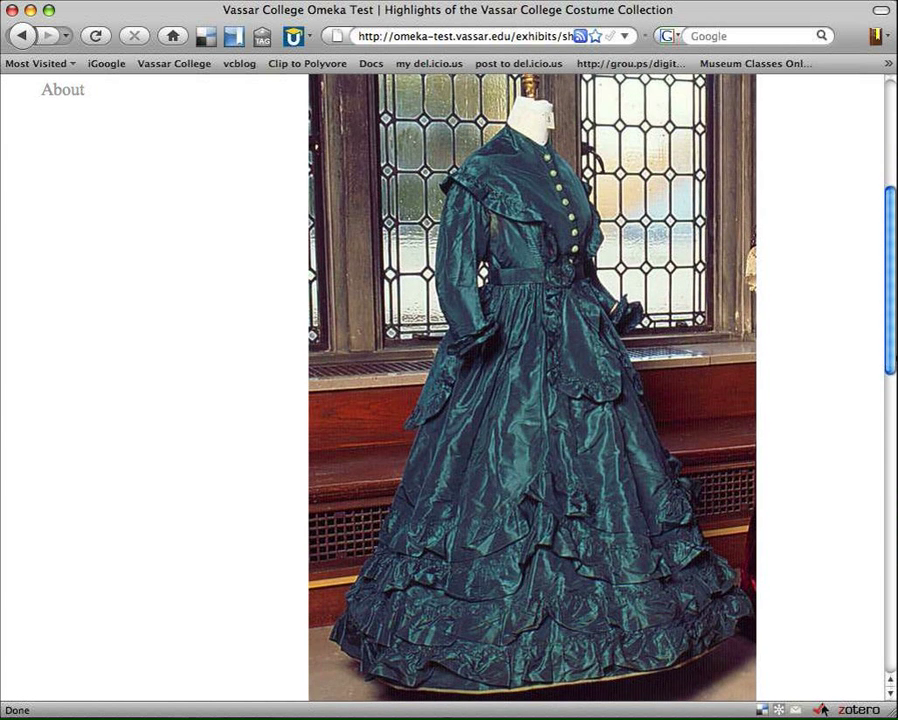
scroll(530, 400, down, 4)
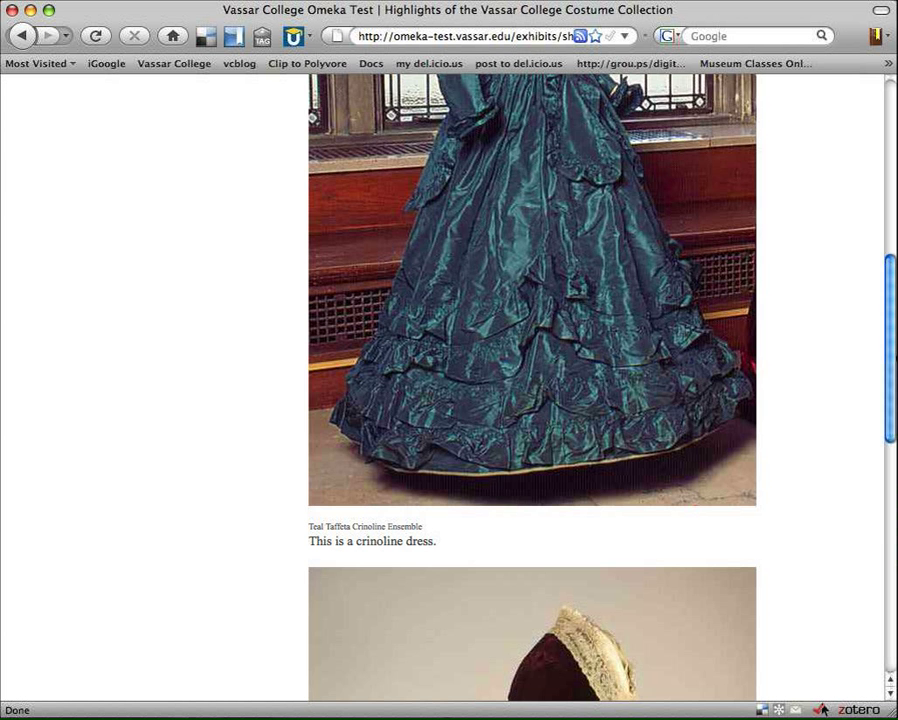
scroll(530, 400, down, 12)
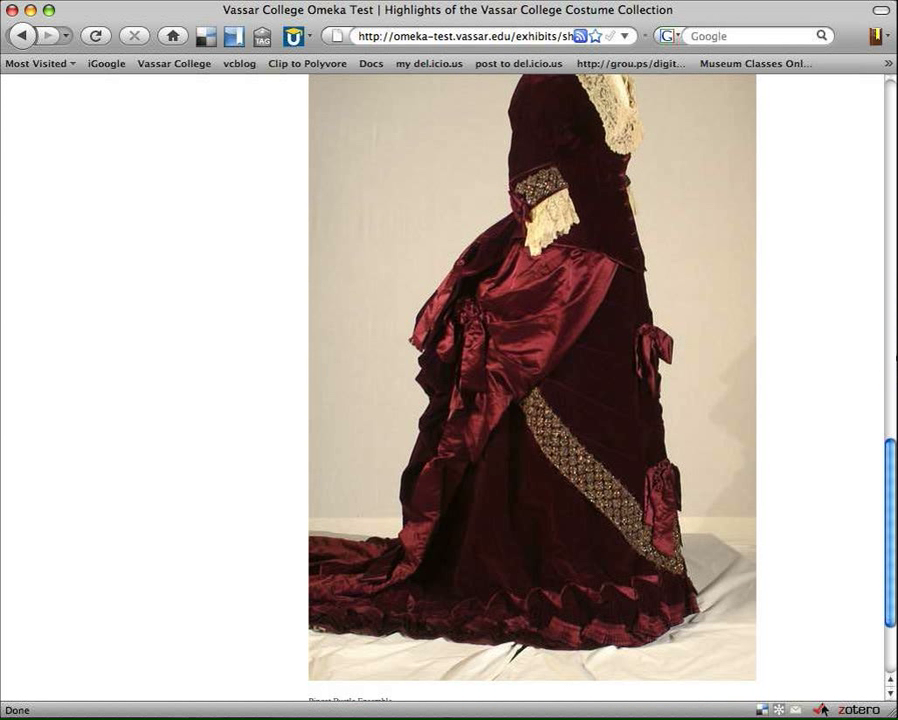
scroll(530, 400, down, 3)
scroll(530, 400, up, 4)
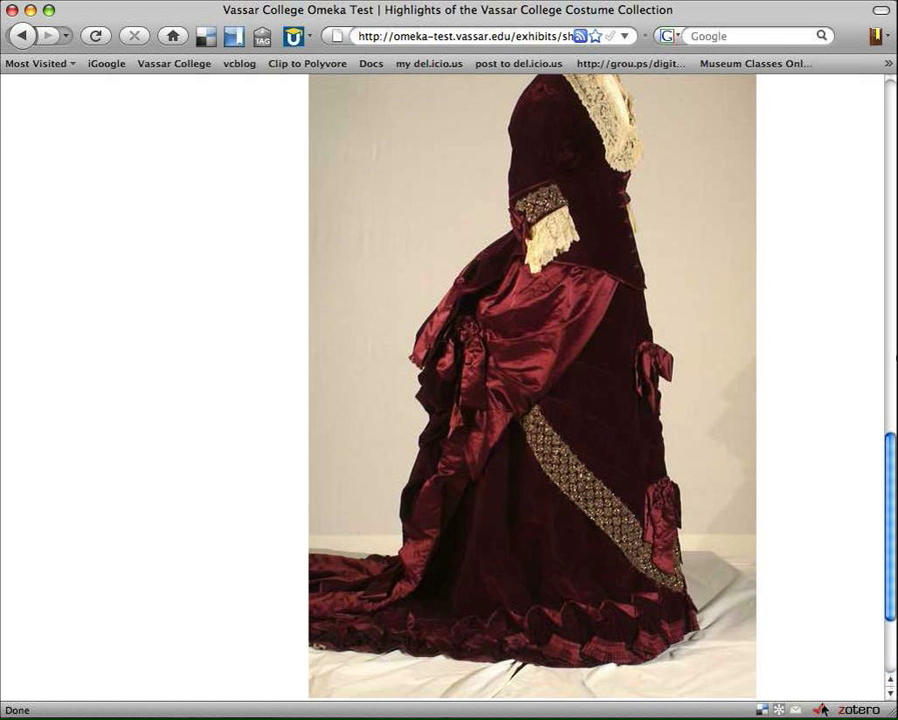
scroll(530, 400, up, 20)
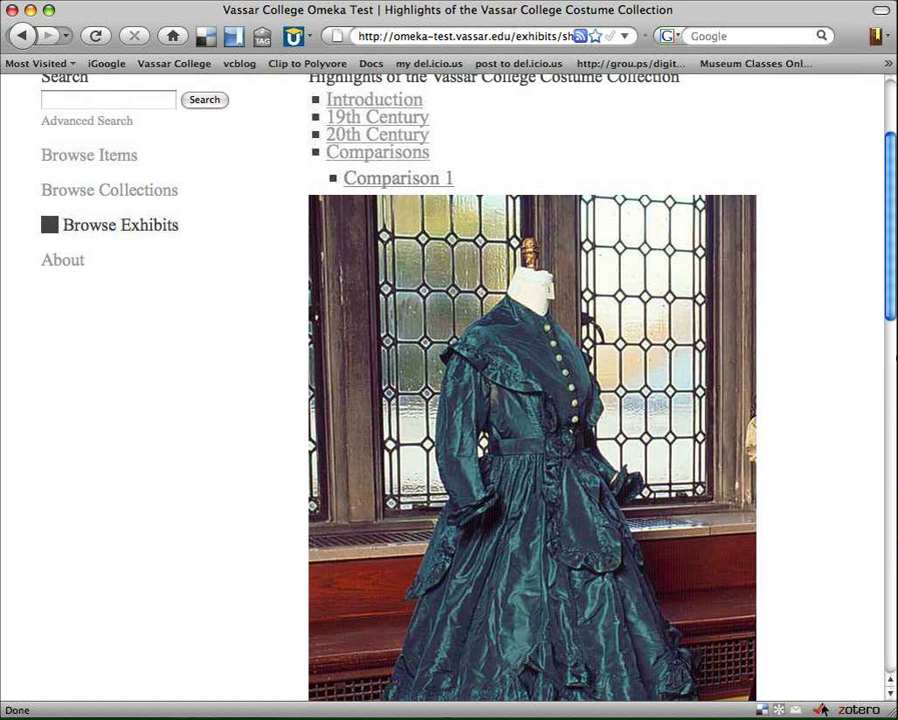
scroll(530, 400, up, 3)
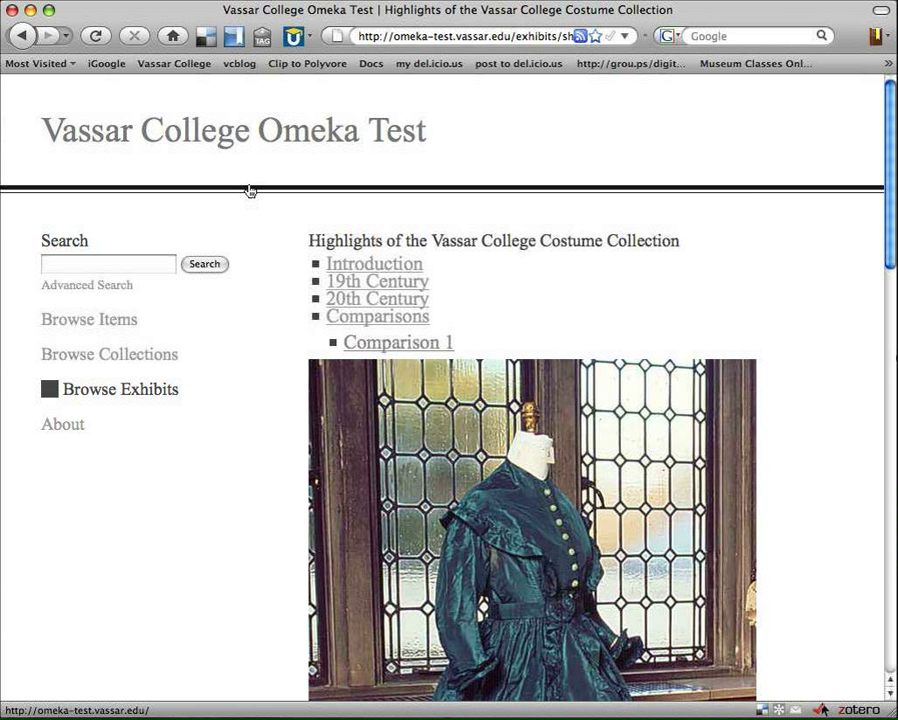
Return from the public site to editing the Highlights of the Vassar College Costume Collection exhibit, down to its Exhibit Sections list
key(super+bracketleft)
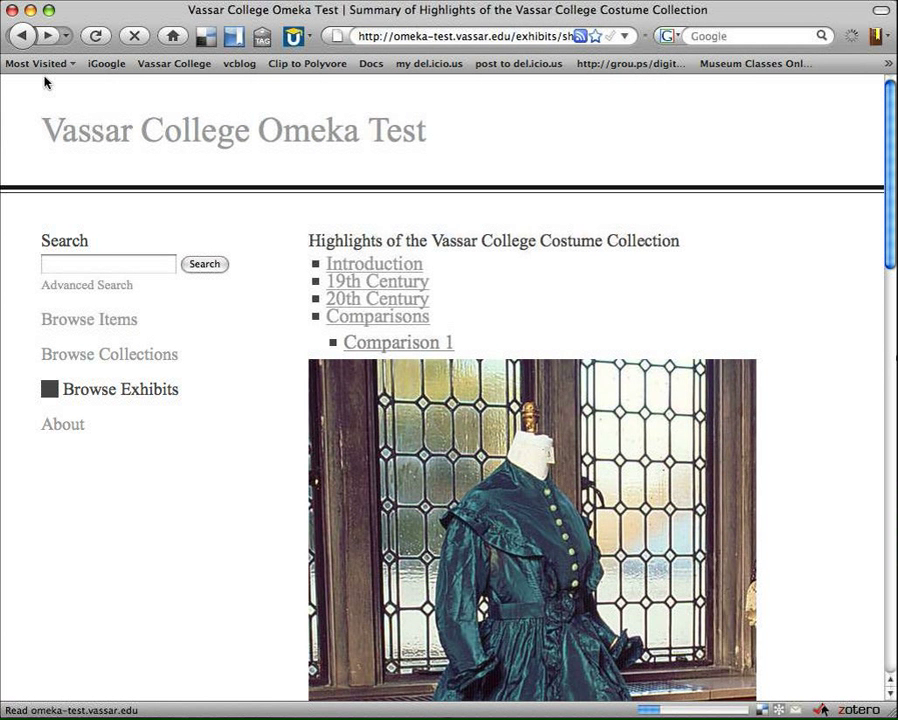
key(super+bracketleft)
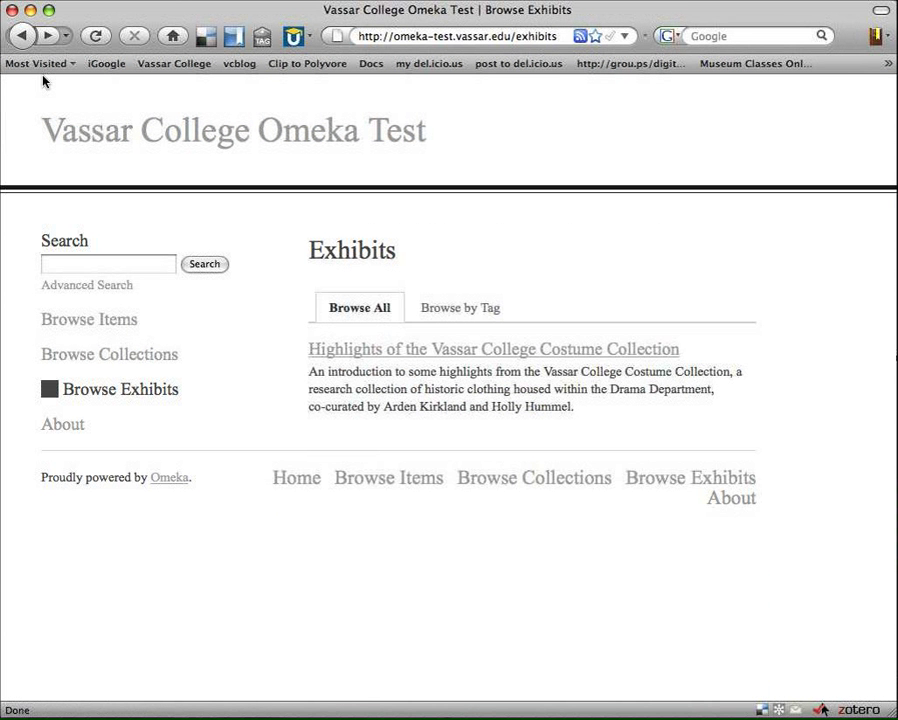
key(super+bracketleft)
key(super+bracketleft)
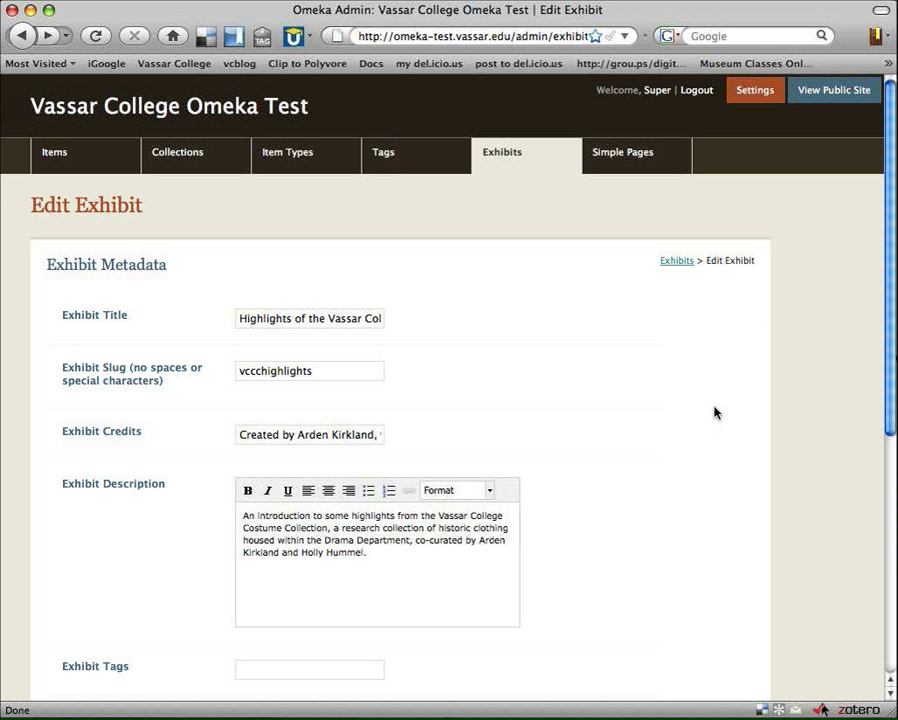
scroll(449, 390, down, 5)
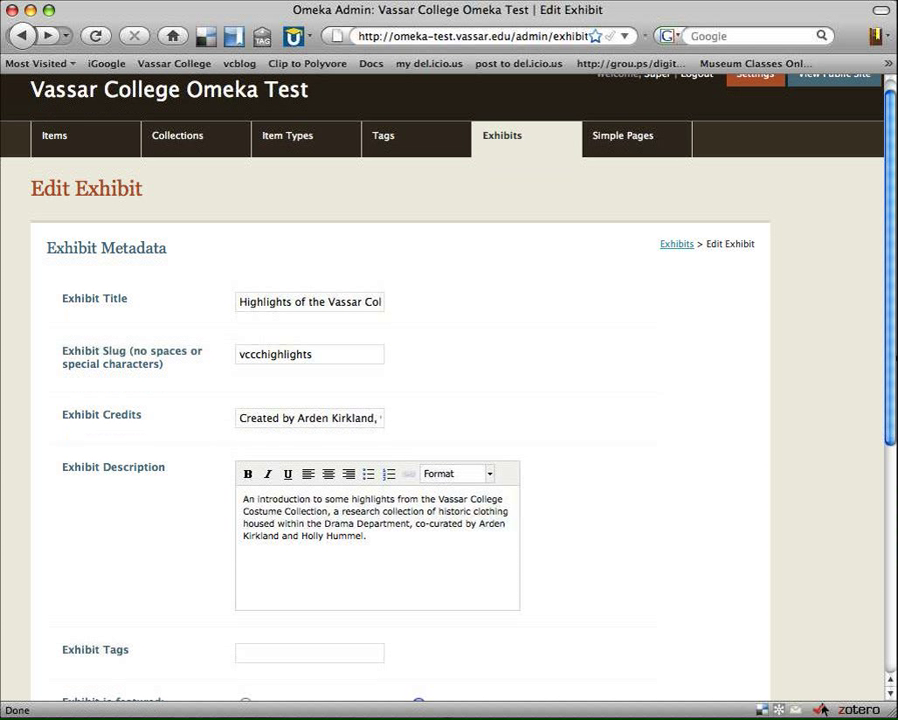
scroll(449, 390, down, 3)
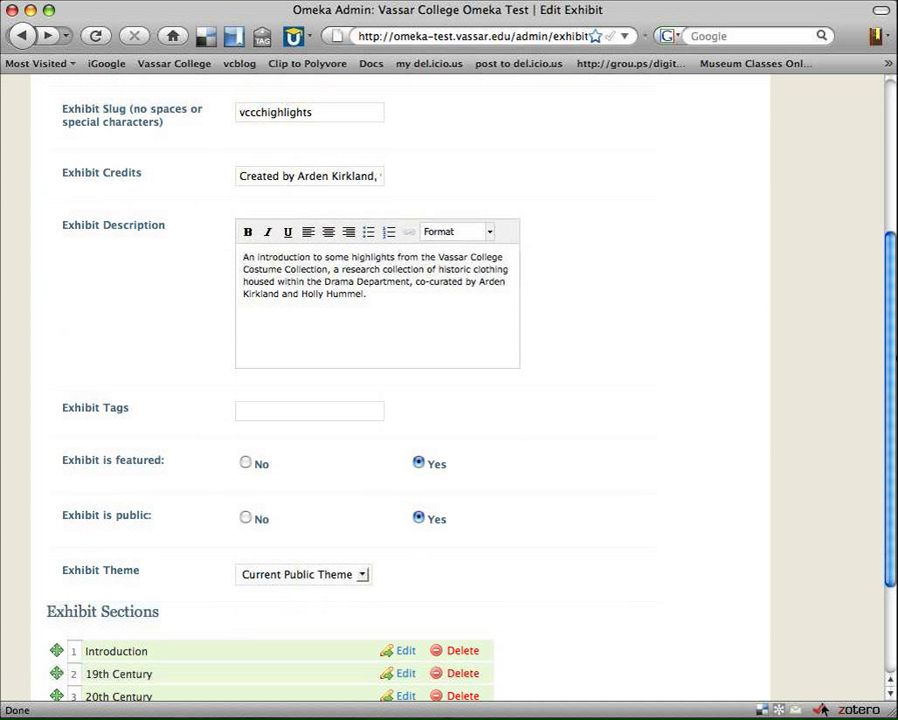